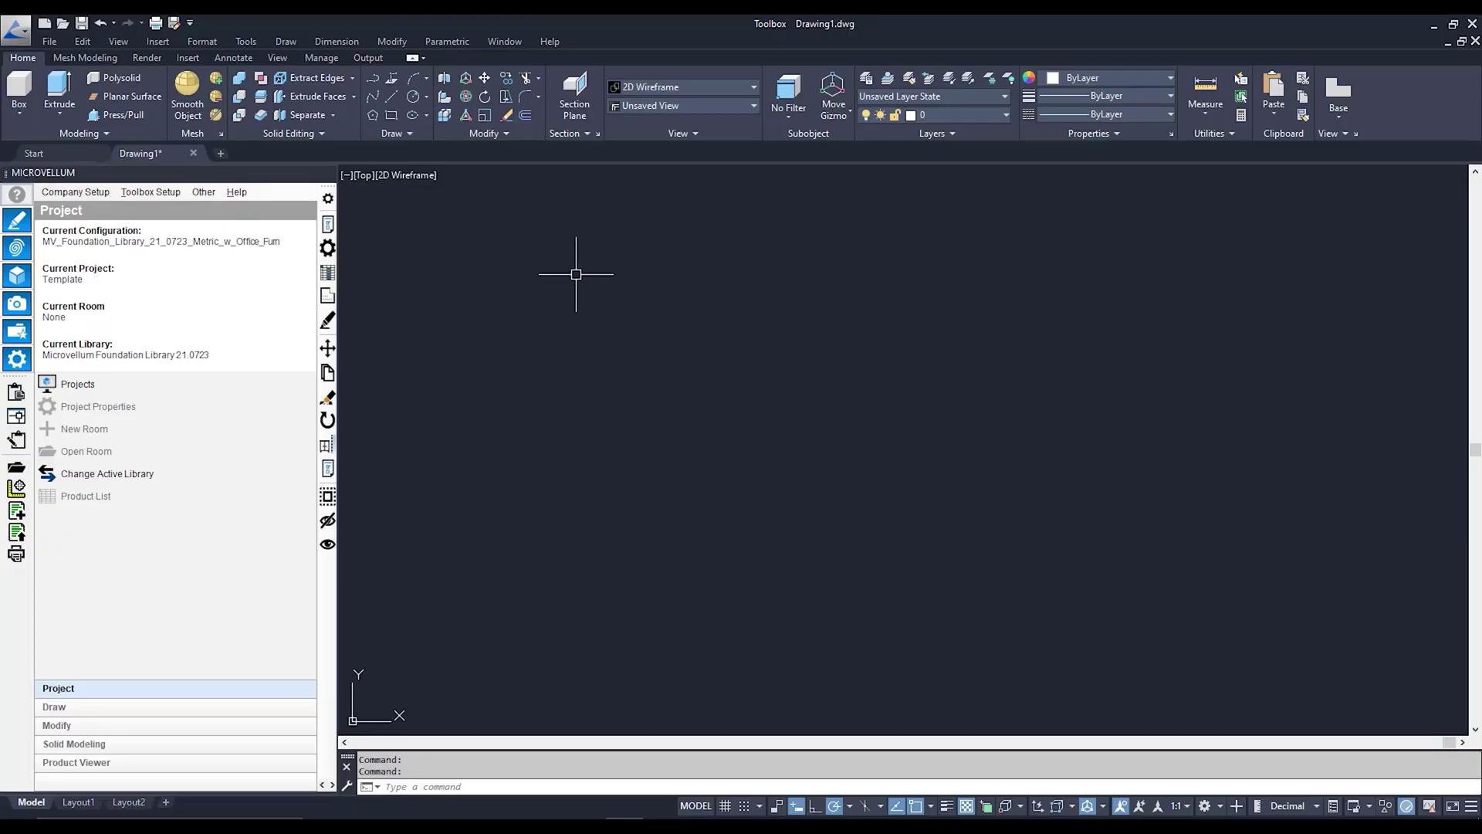
Open the Toolbox Setup menu in the Microvellum panel
click(178, 193)
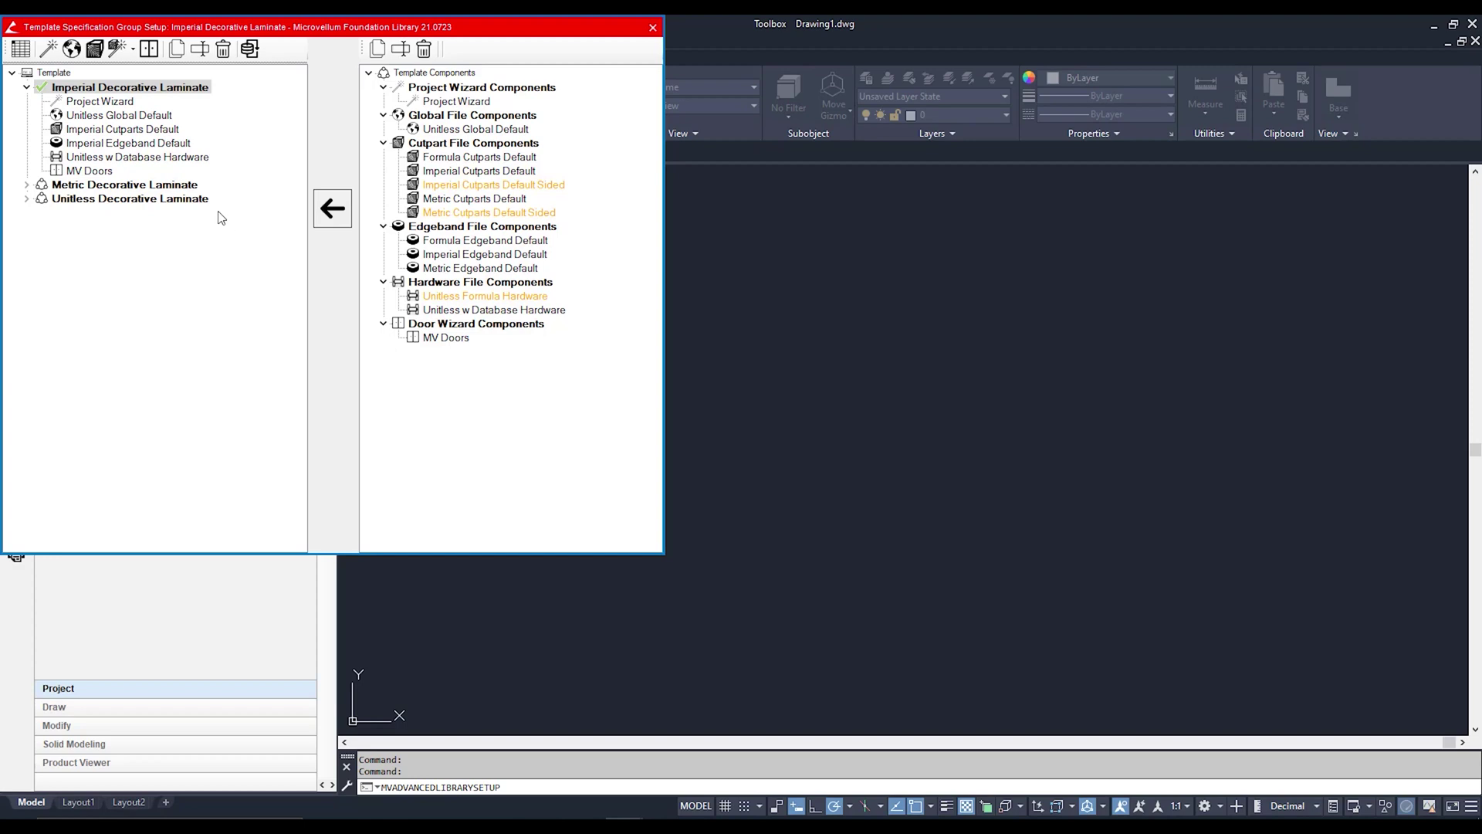
Review each Imperial Decorative Laminate component from Project Wizard to MV Doors, then expand Metric Decorative Laminate
click(119, 103)
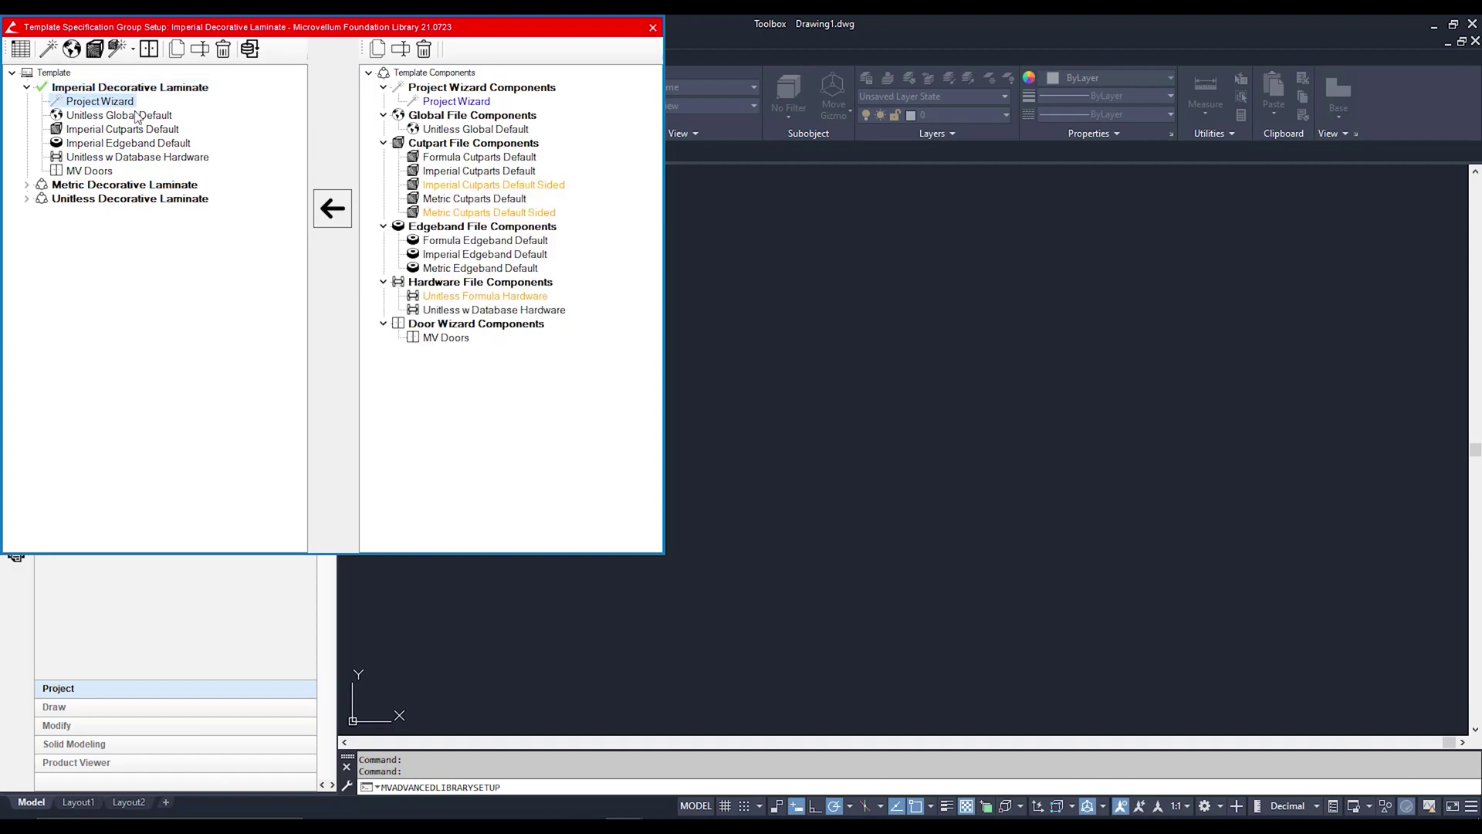
click(157, 116)
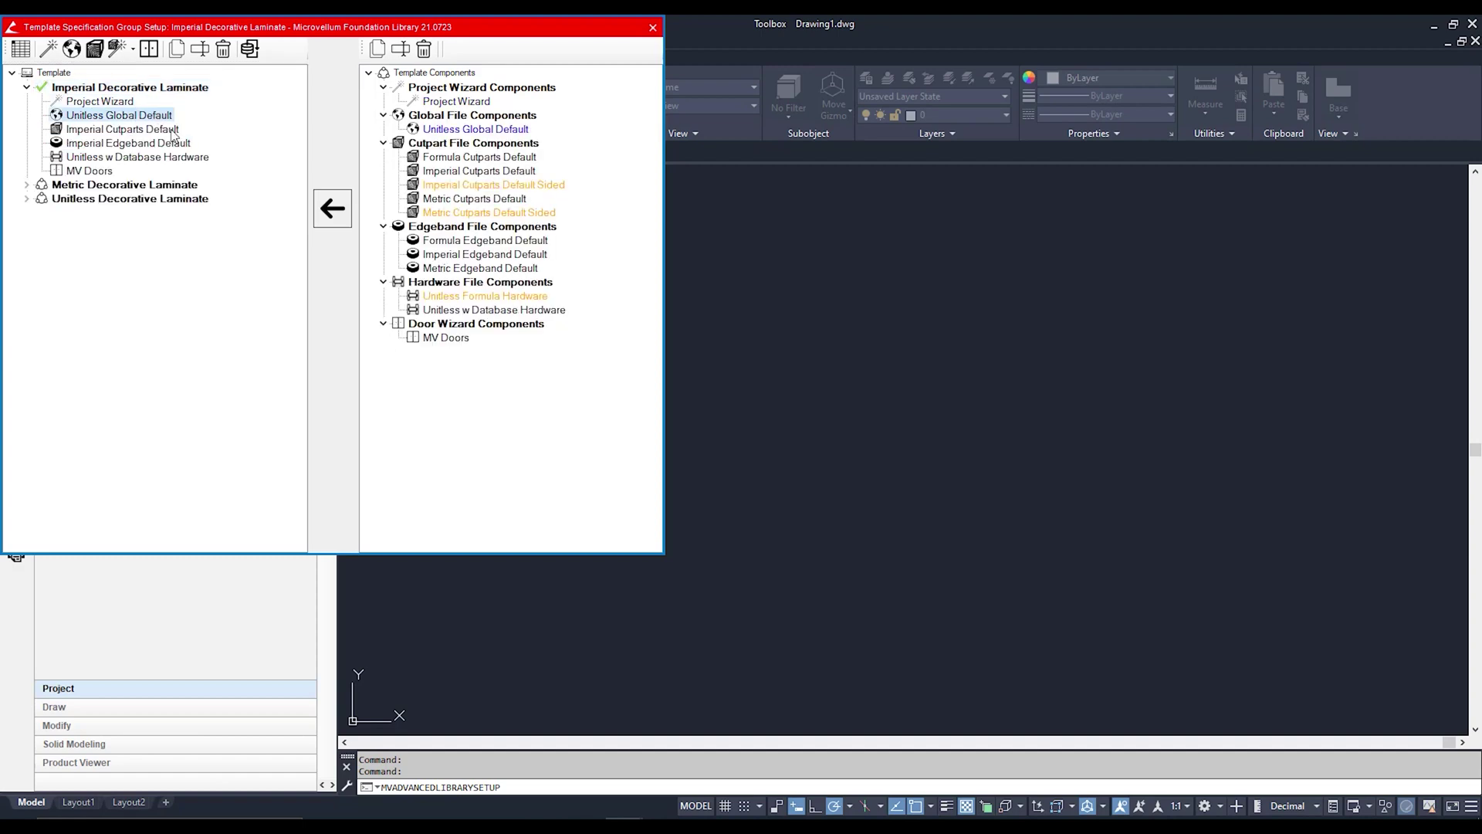
click(172, 131)
click(180, 147)
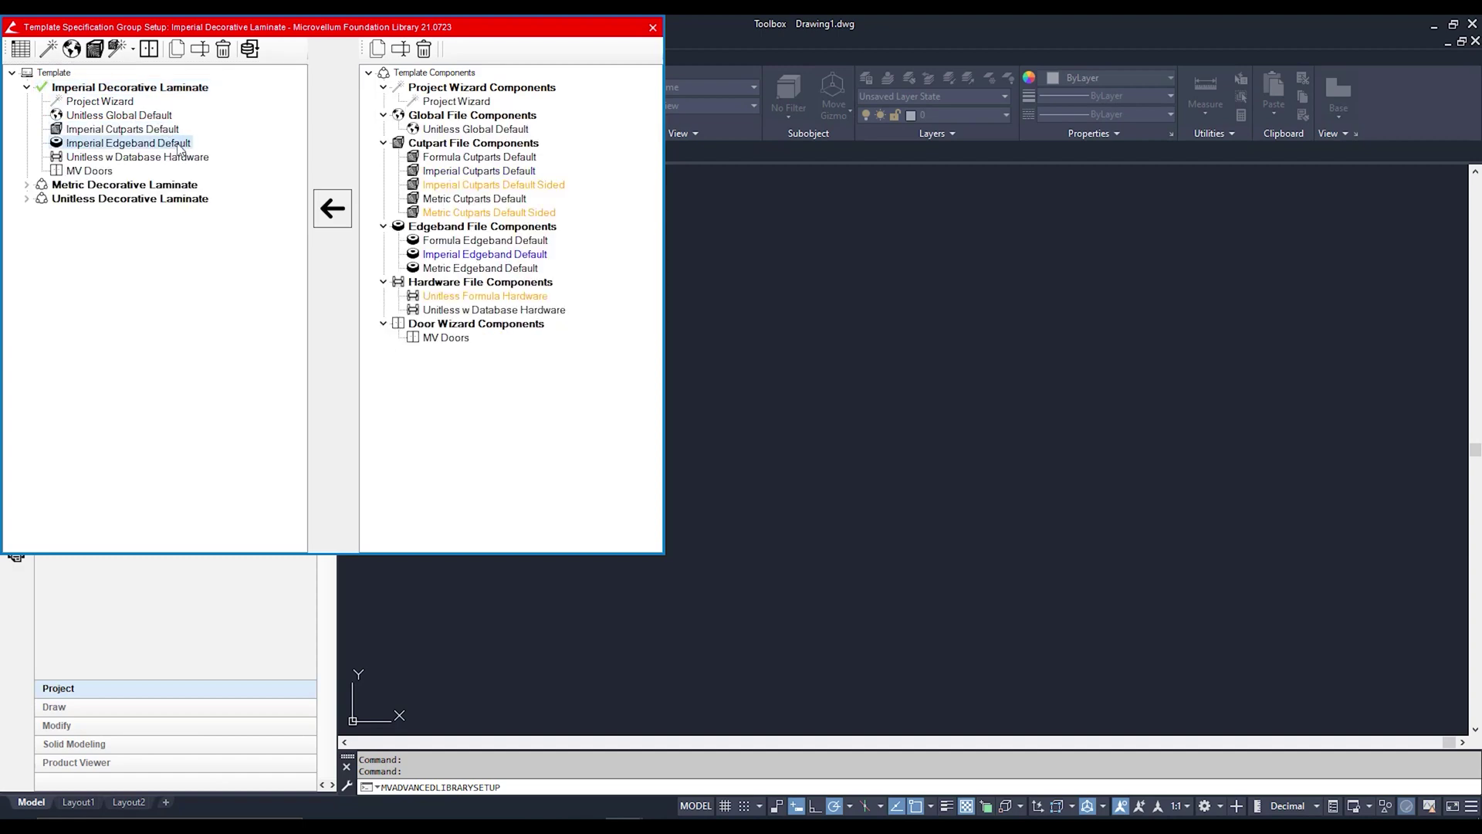
click(171, 158)
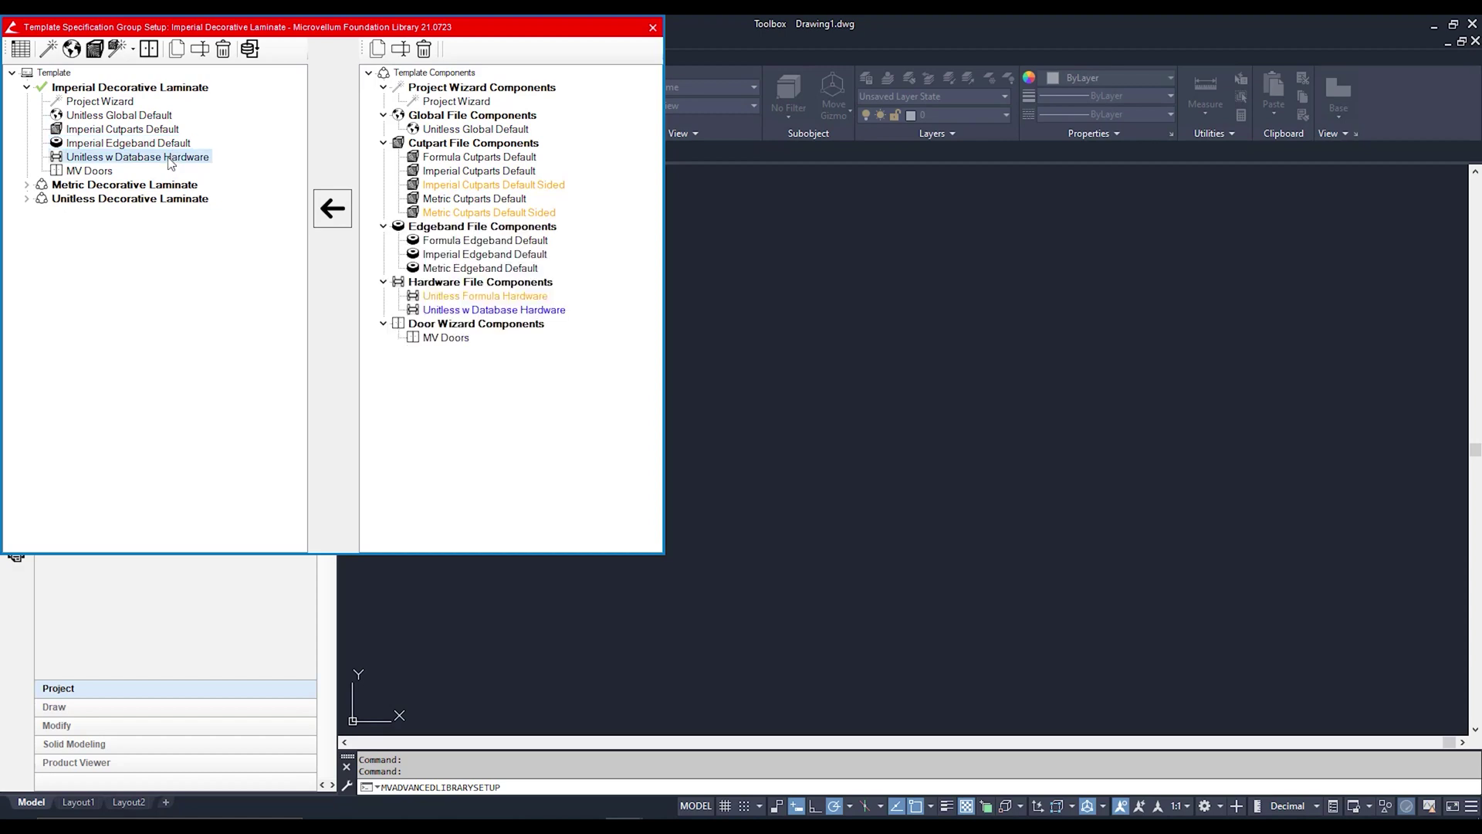
click(94, 173)
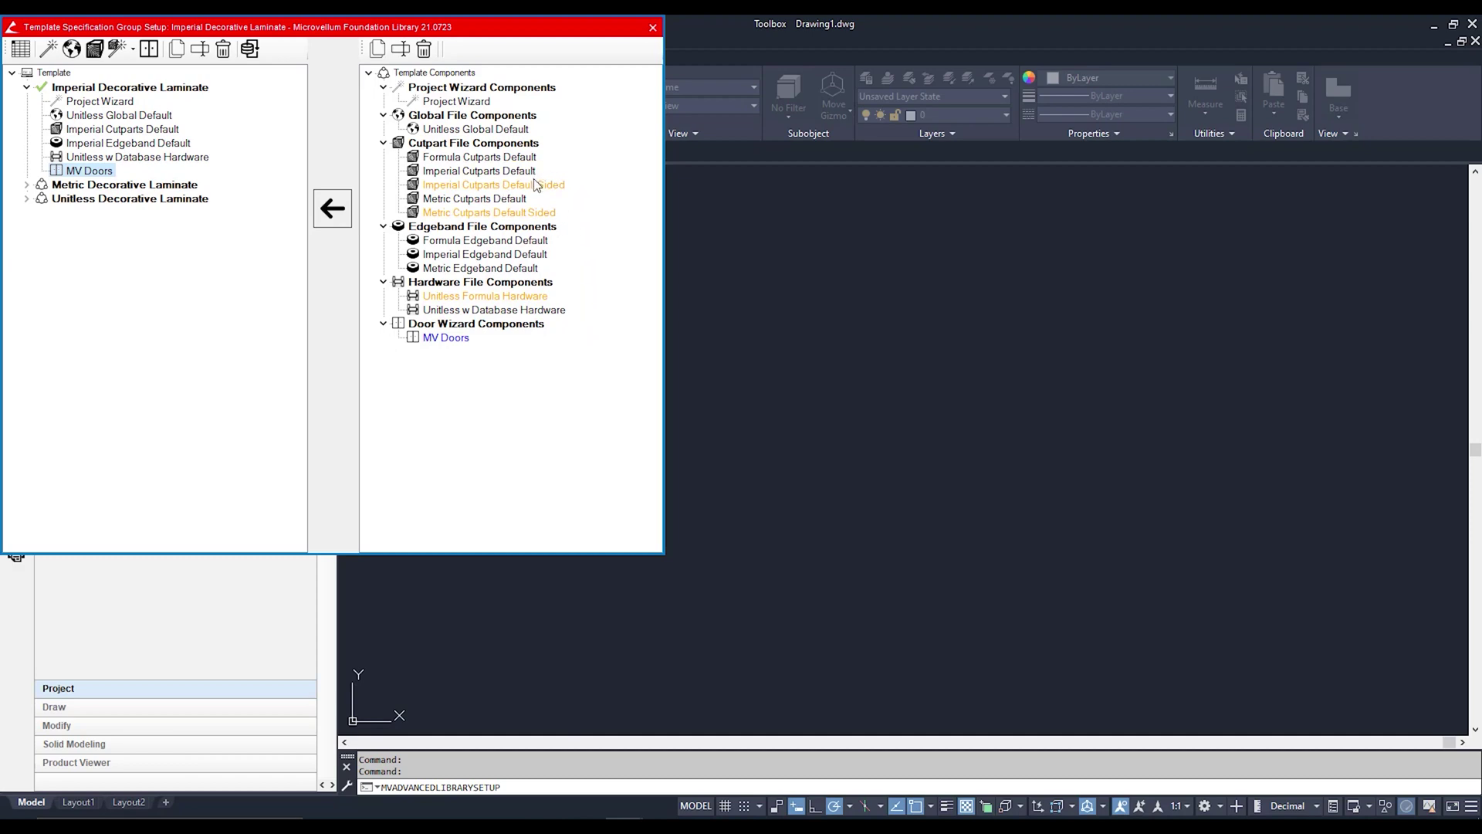
click(28, 185)
Expand Unitless Decorative Laminate, compare Metric and Imperial Cutparts Default, then select Metric Decorative Laminate
click(27, 282)
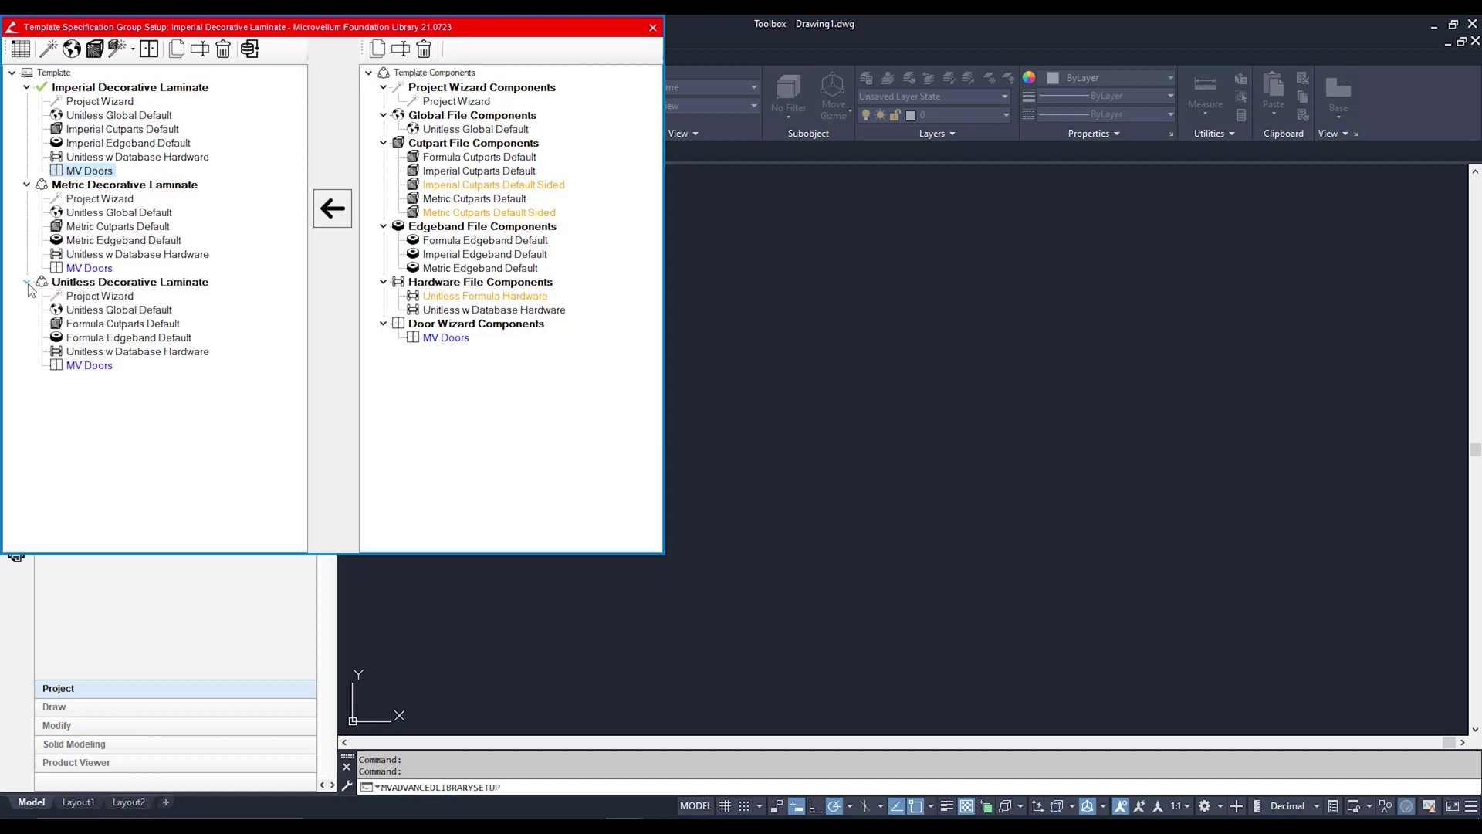
click(123, 227)
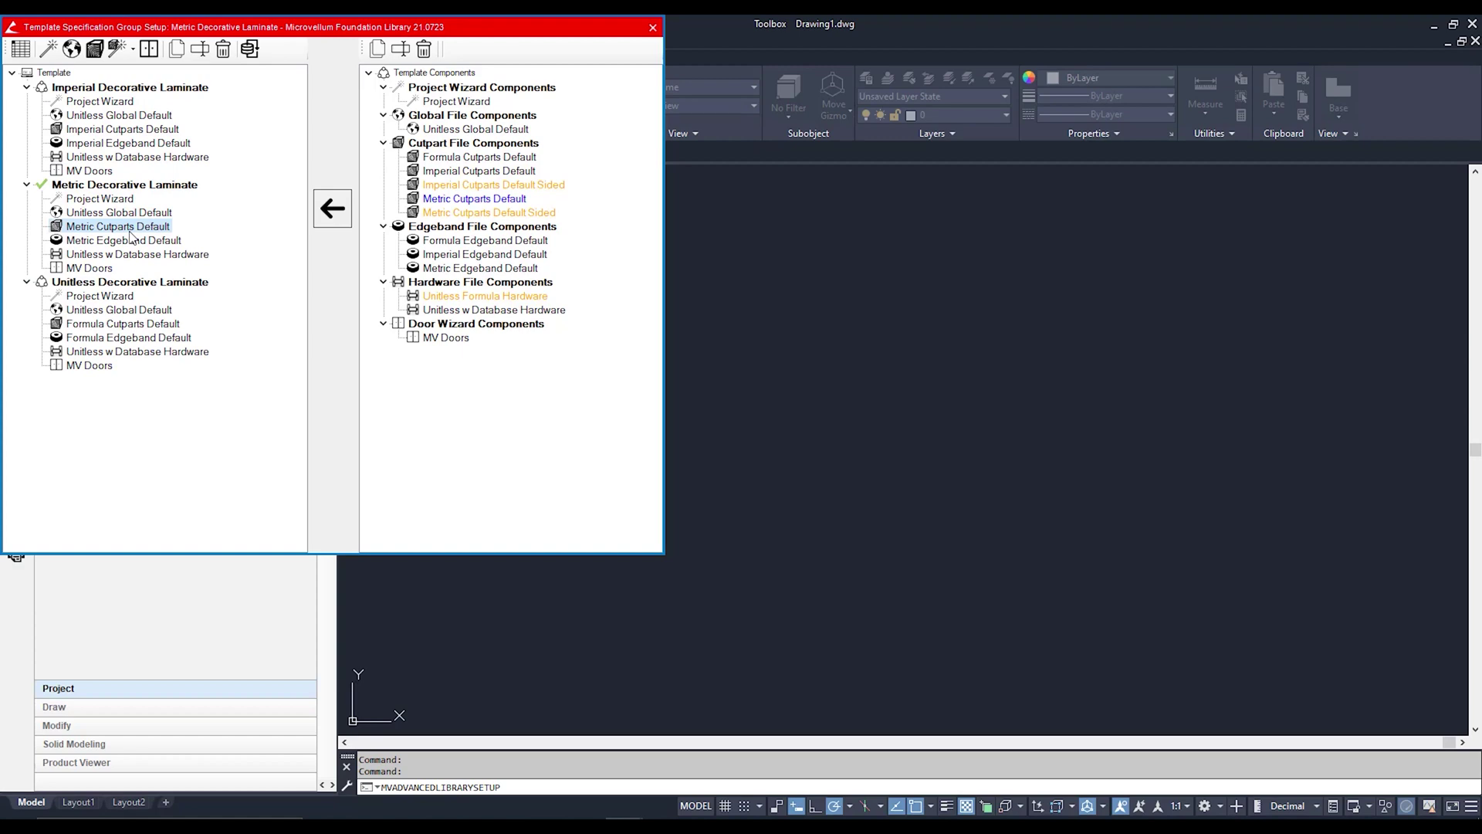
click(176, 133)
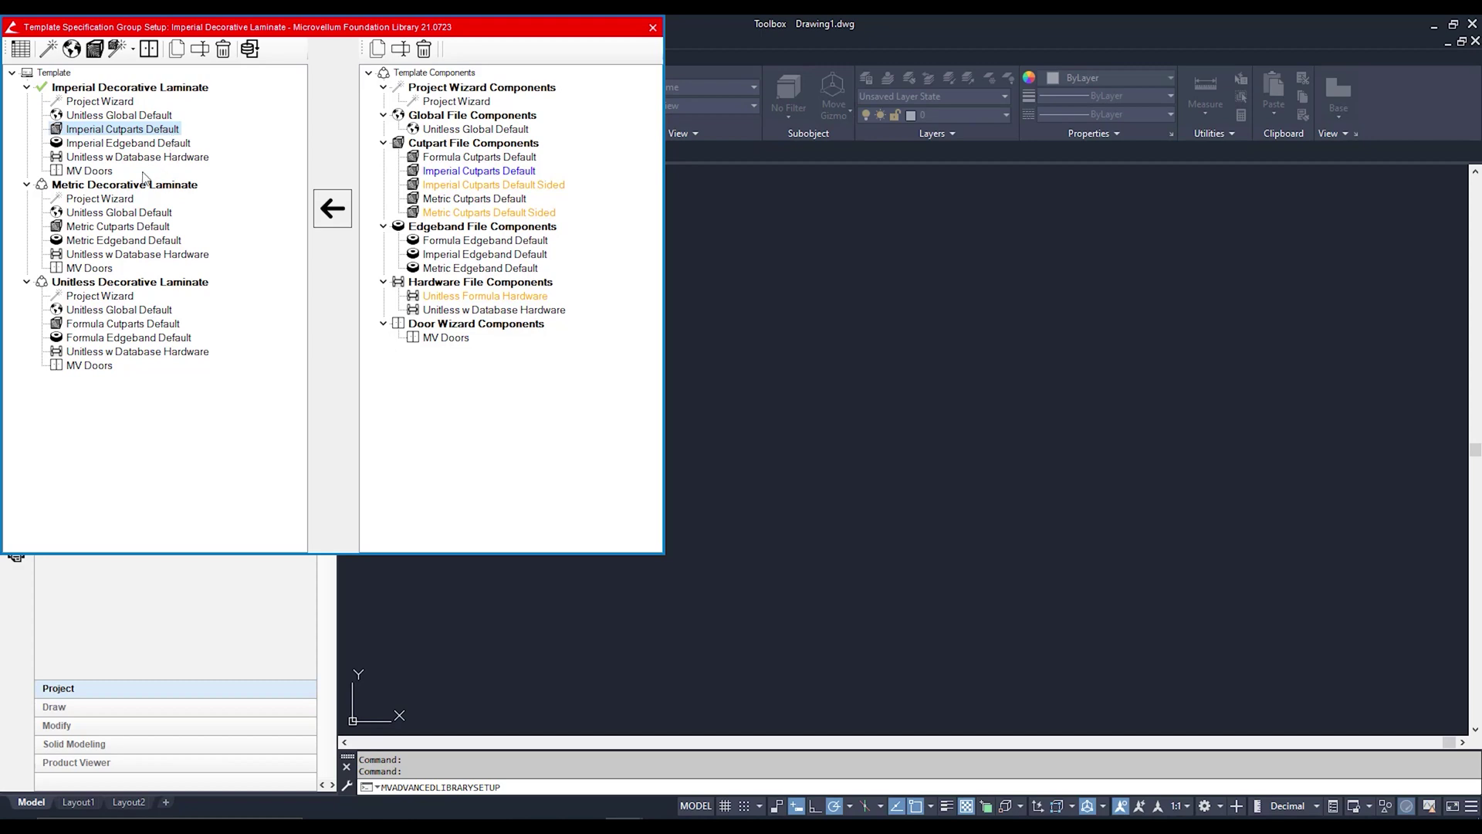
click(125, 189)
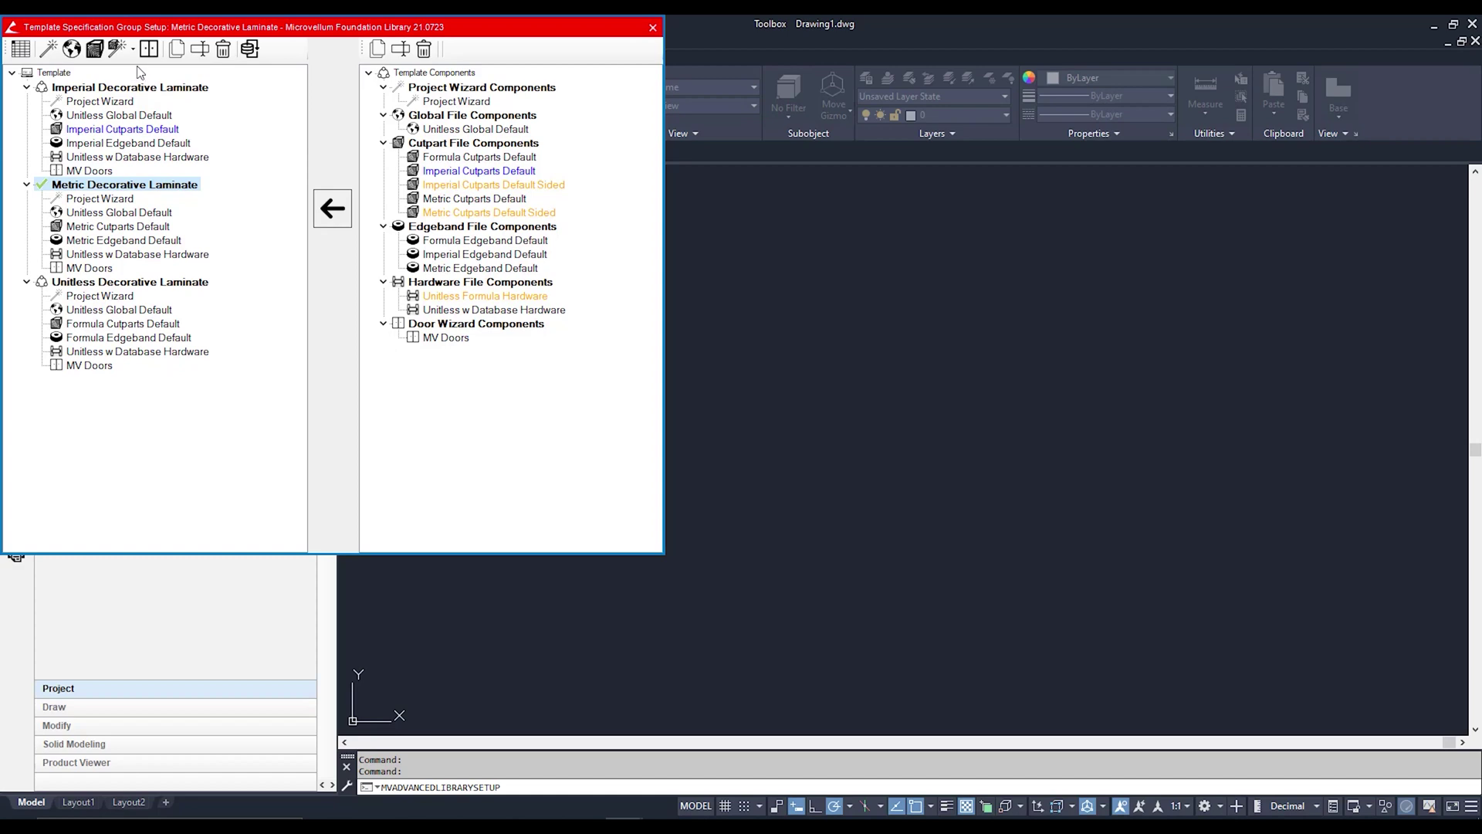
Open the Metric Decorative Laminate global file from the globe toolbar button
click(77, 54)
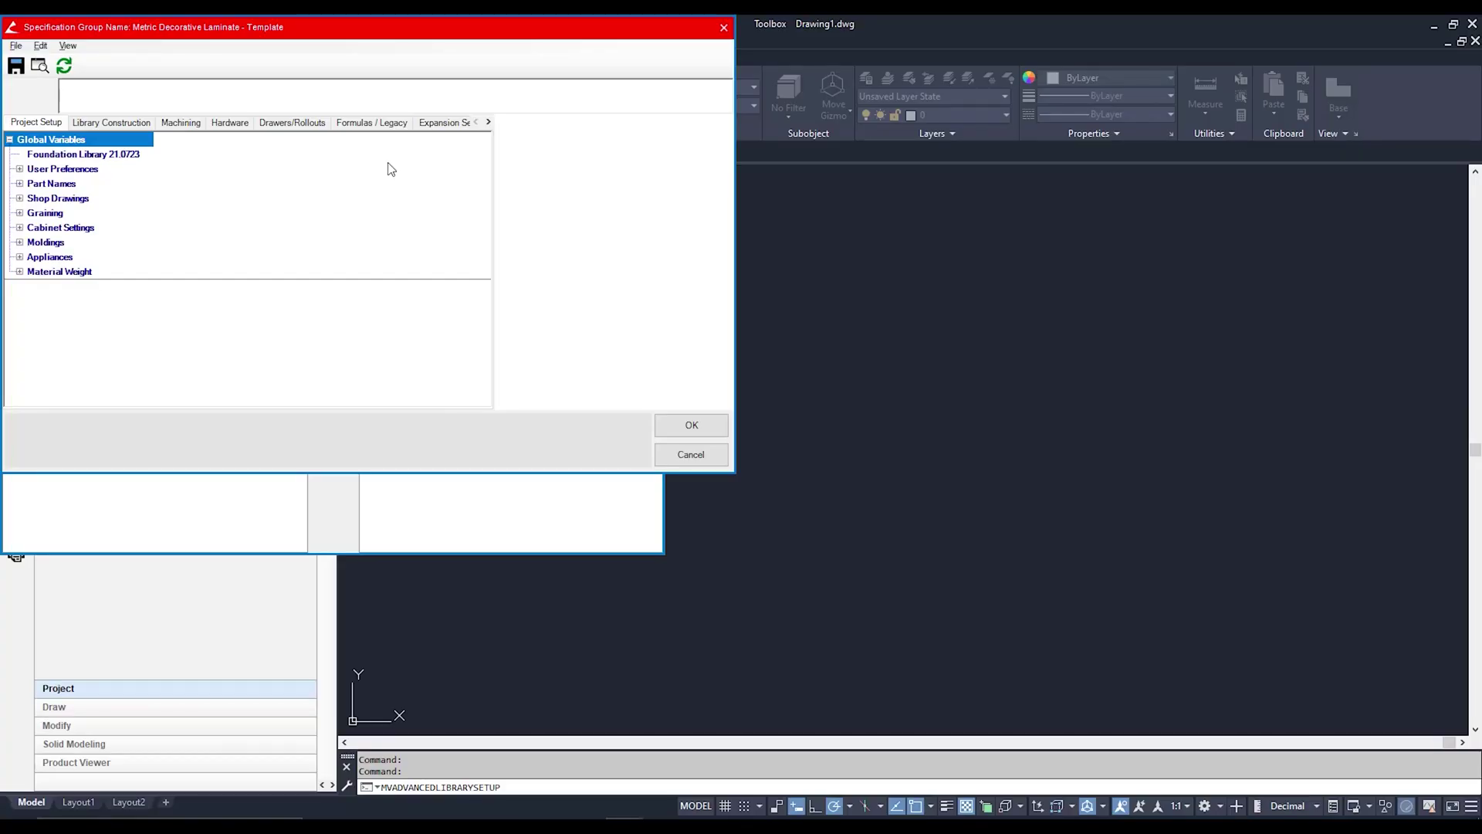
Set the Region under User Preferences to AU for Metric Decorative Laminate
click(31, 171)
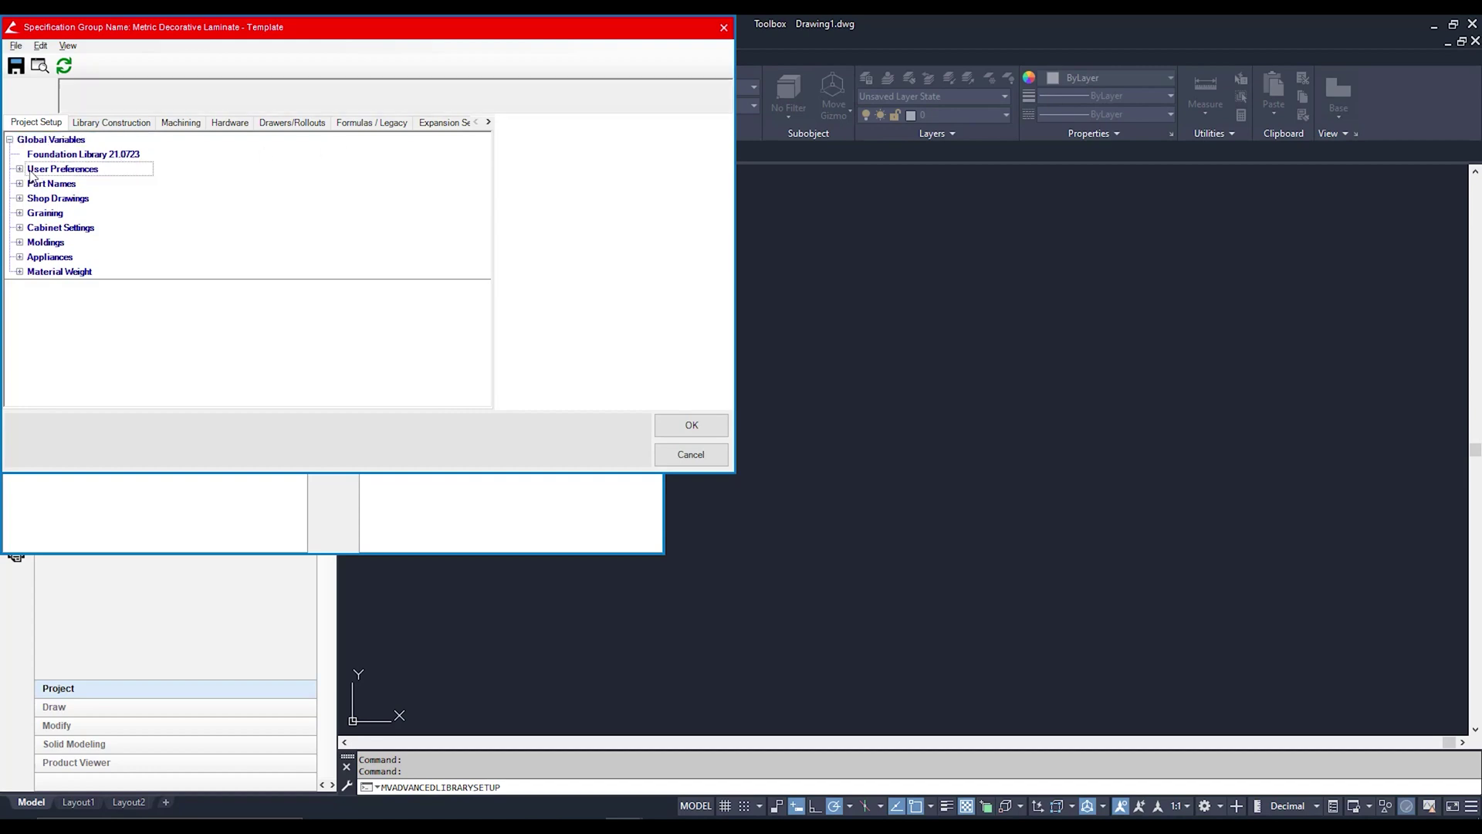
click(20, 171)
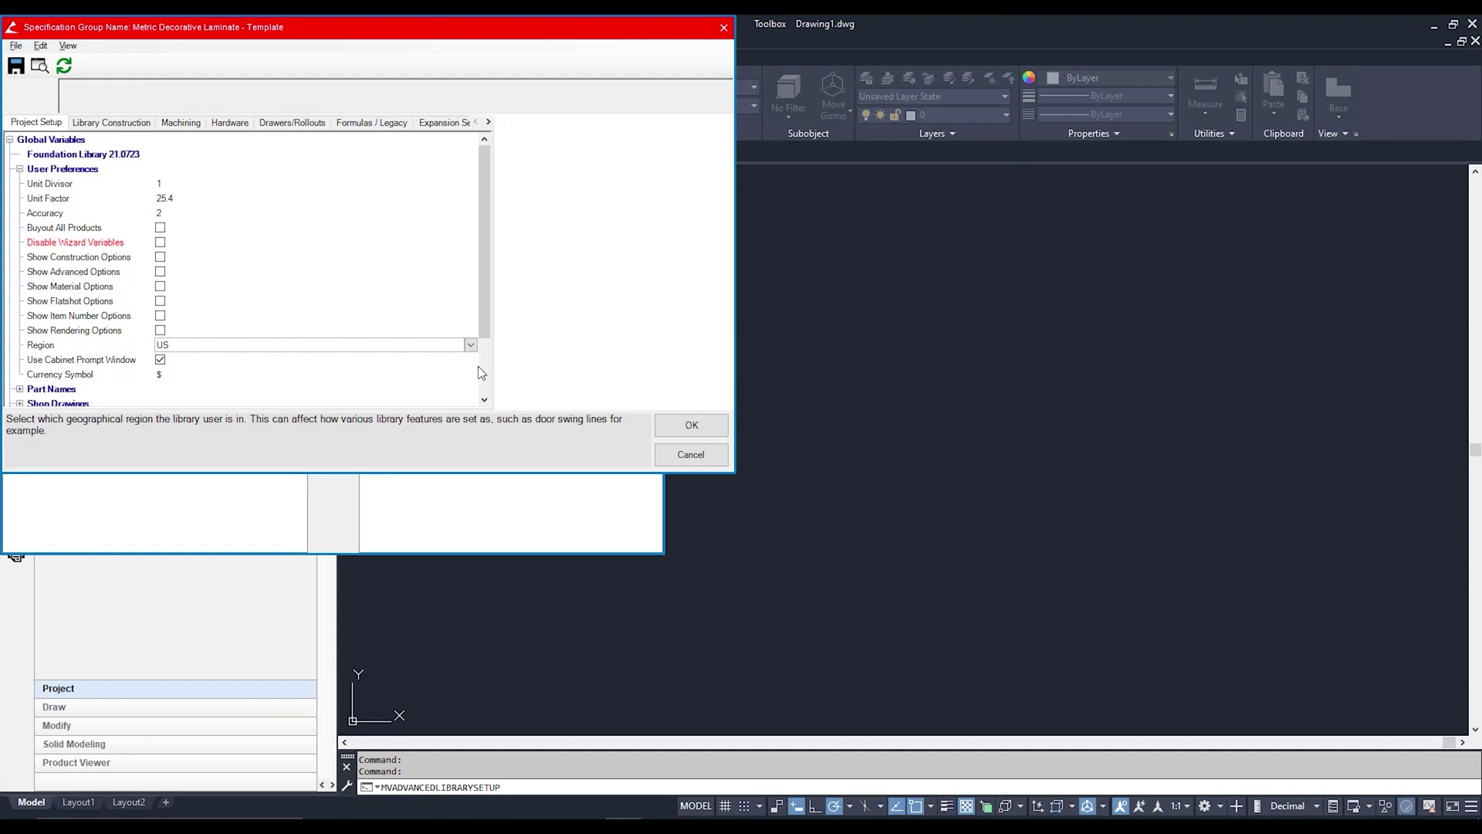
click(472, 345)
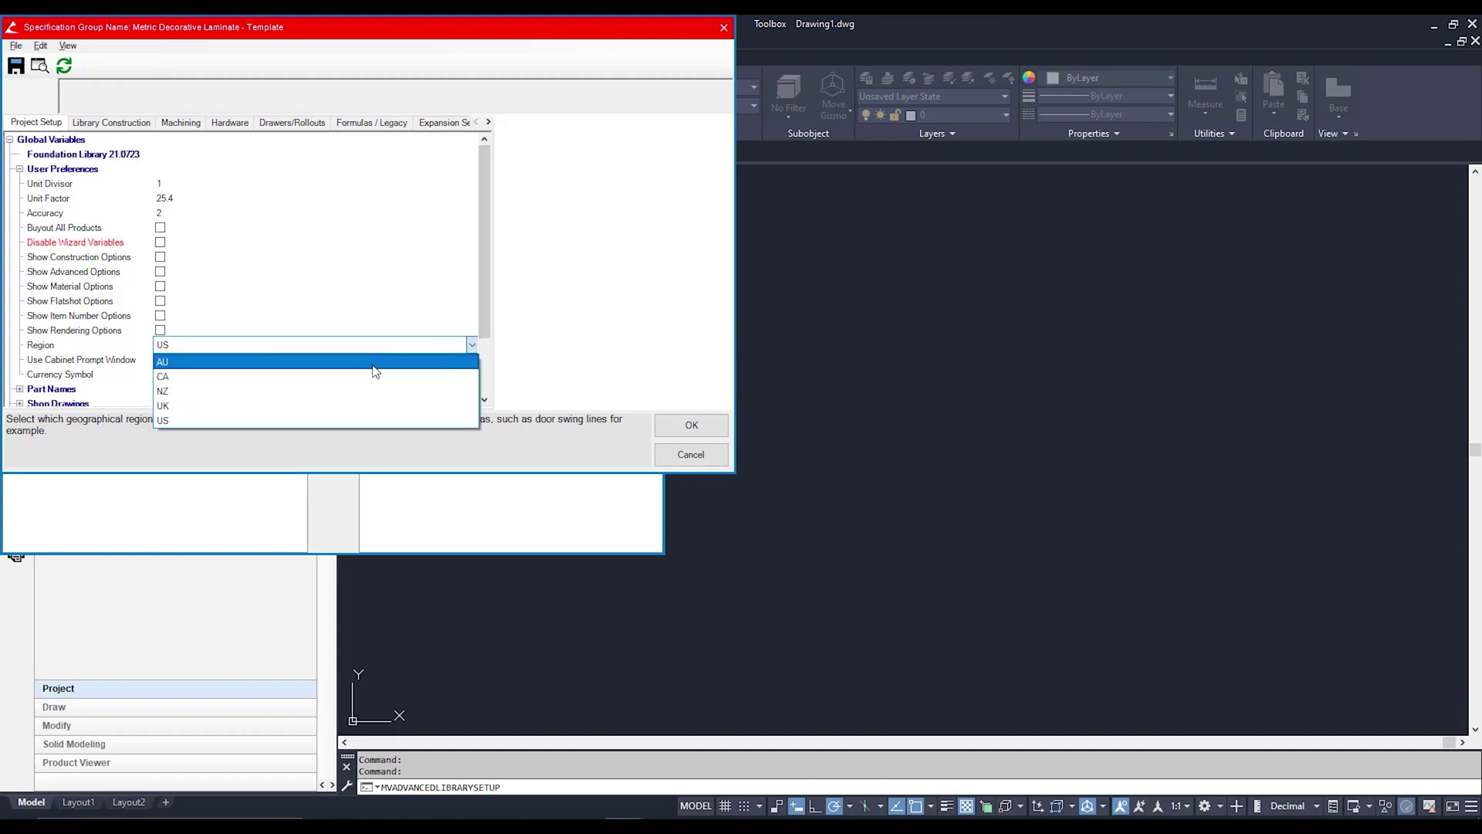
click(376, 362)
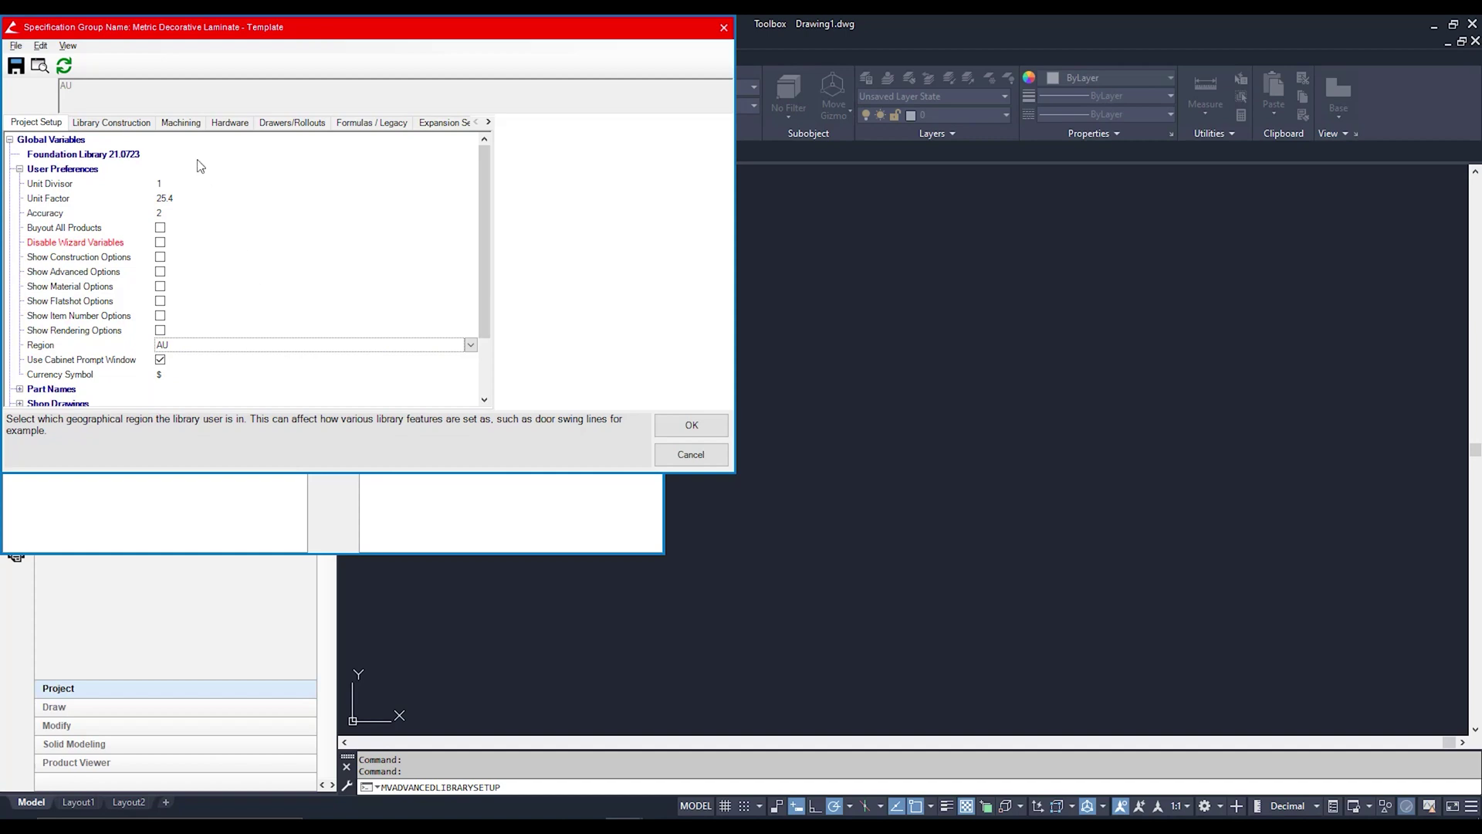
click(193, 130)
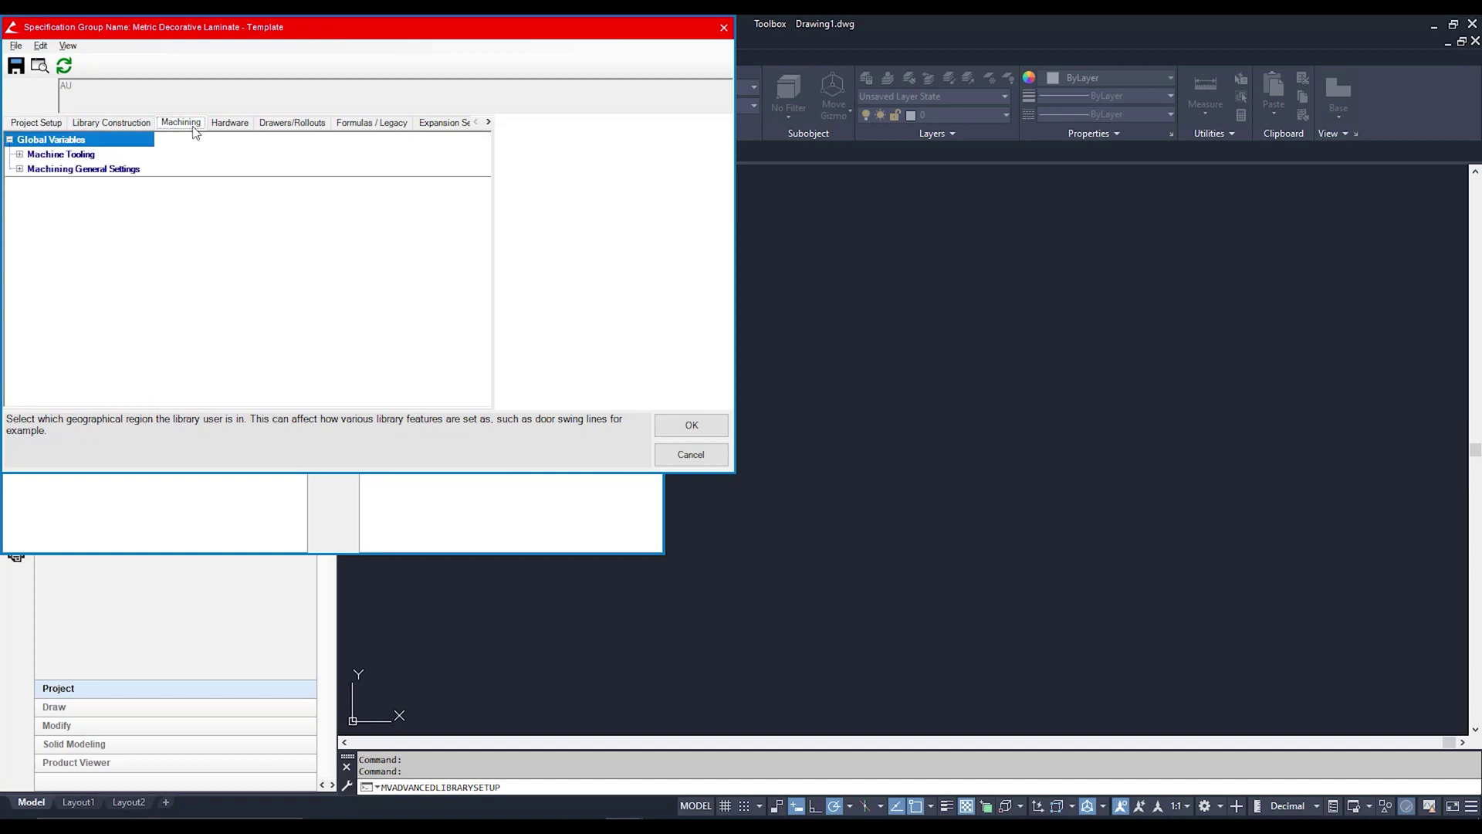
Review the Default Routing Tools under Machine Tooling, then close the global variables with OK
click(19, 155)
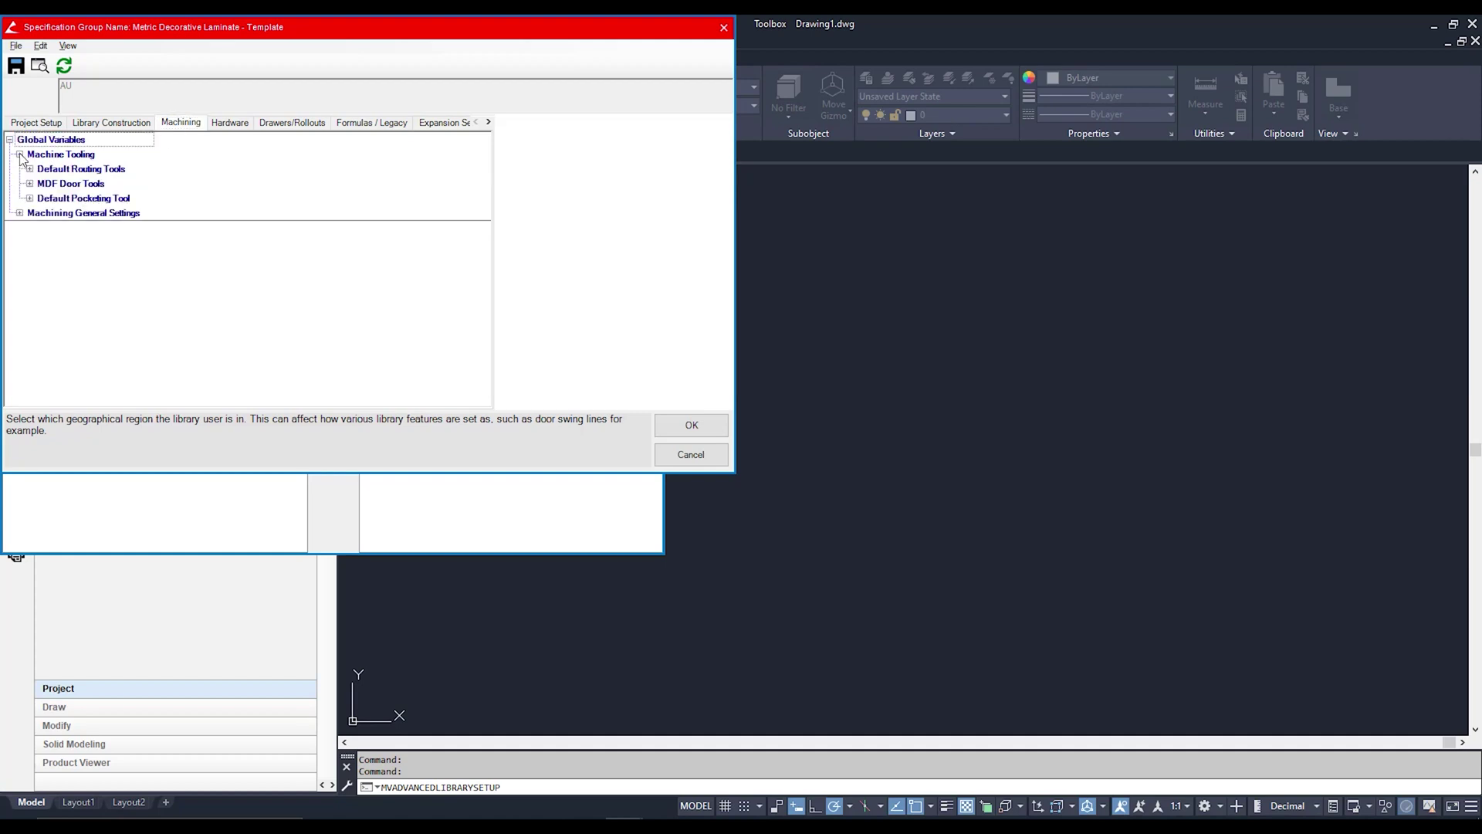
click(29, 169)
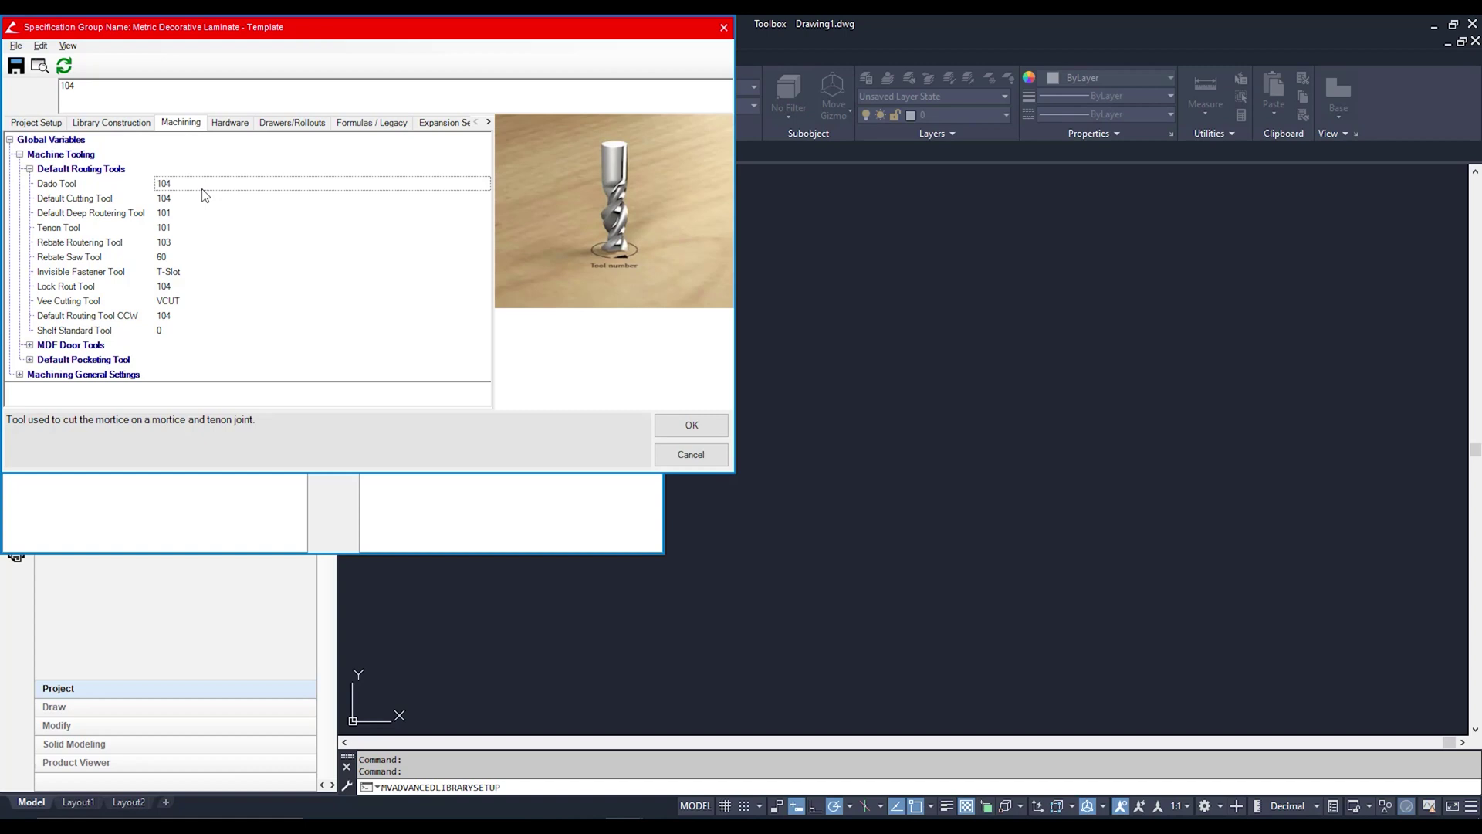
click(672, 427)
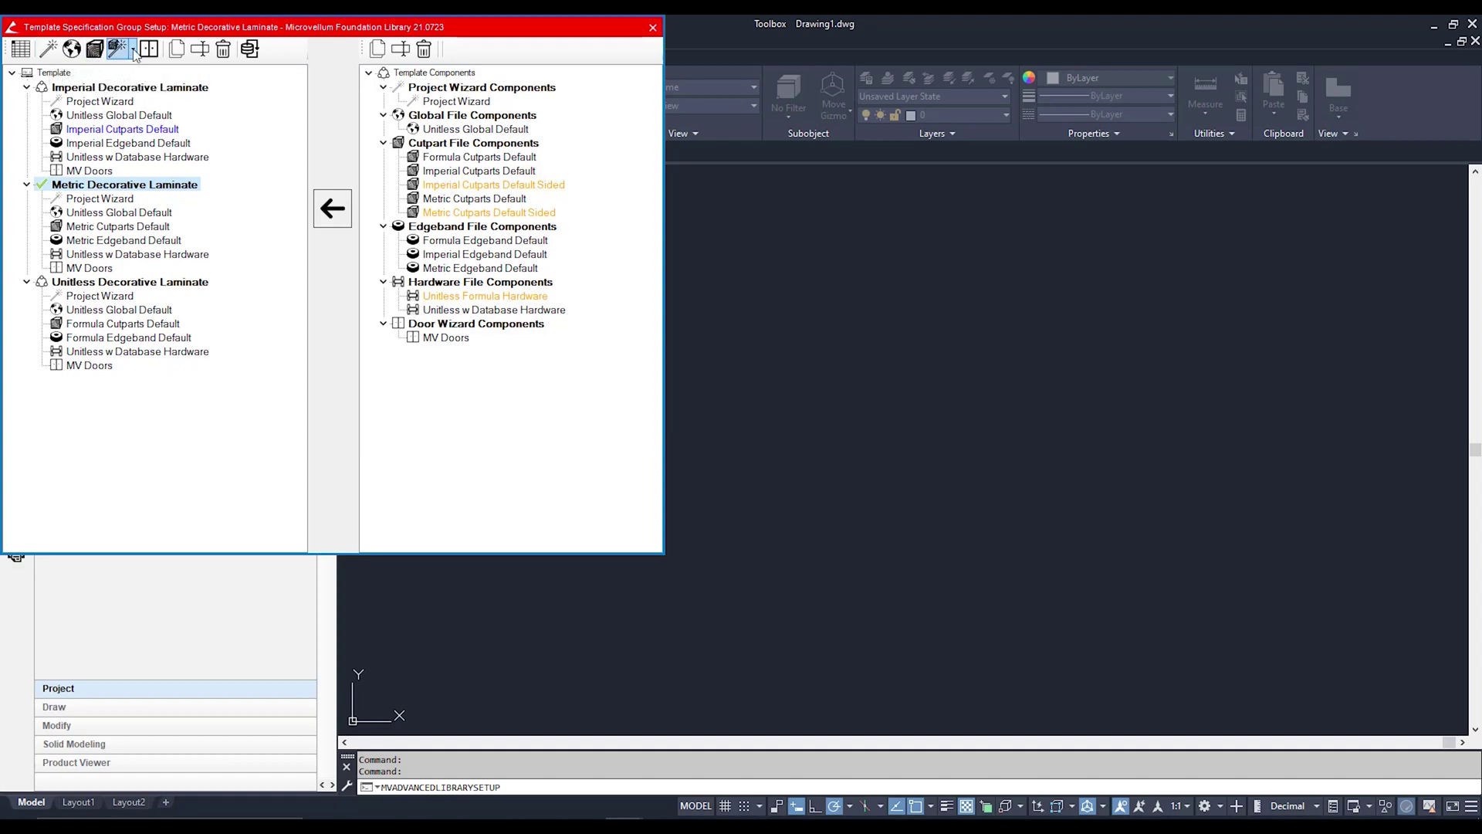
Show the material file wizards list: Cut Parts, Edgeband and Hardware
click(134, 51)
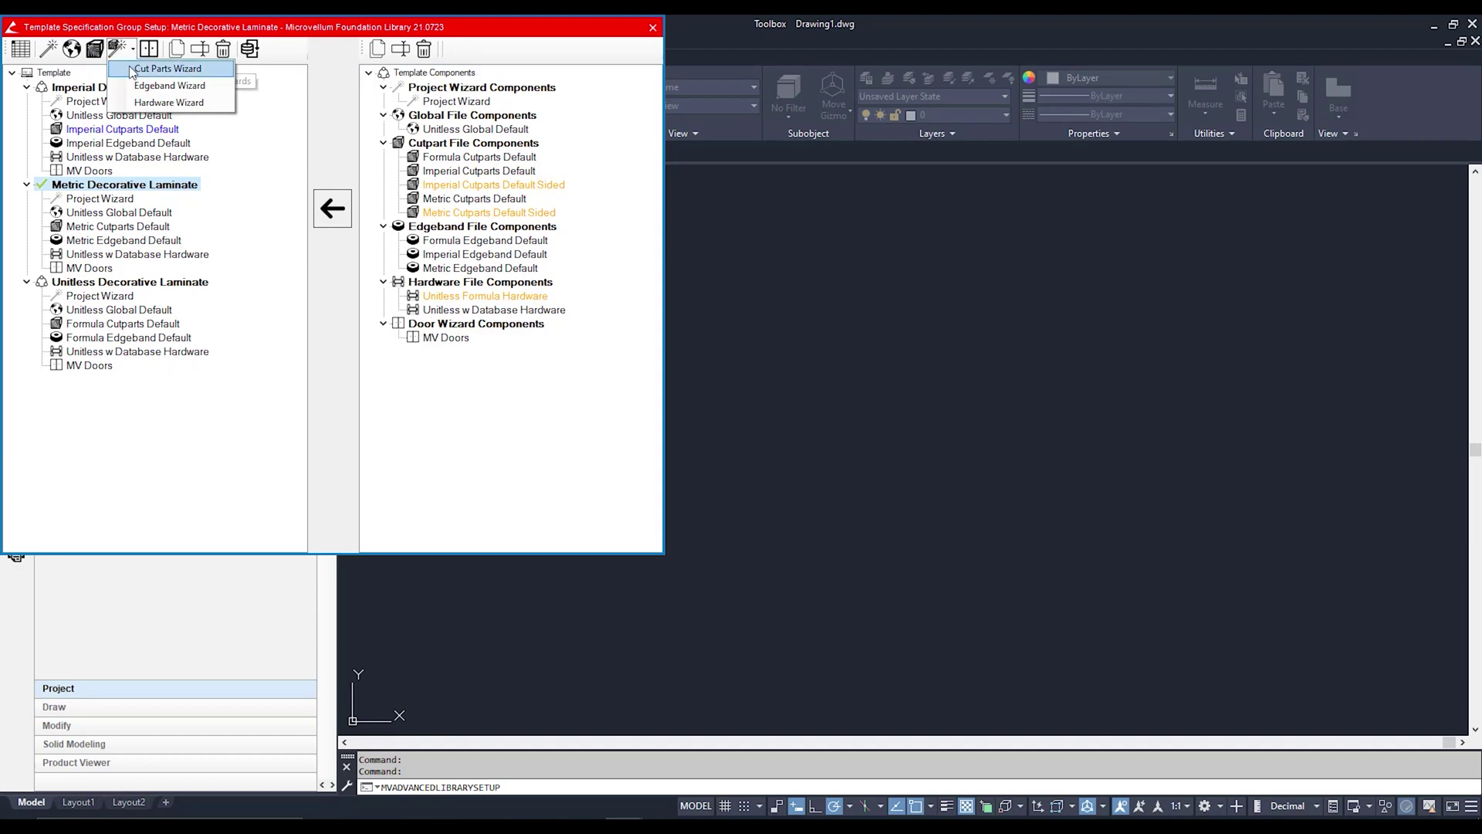
click(231, 110)
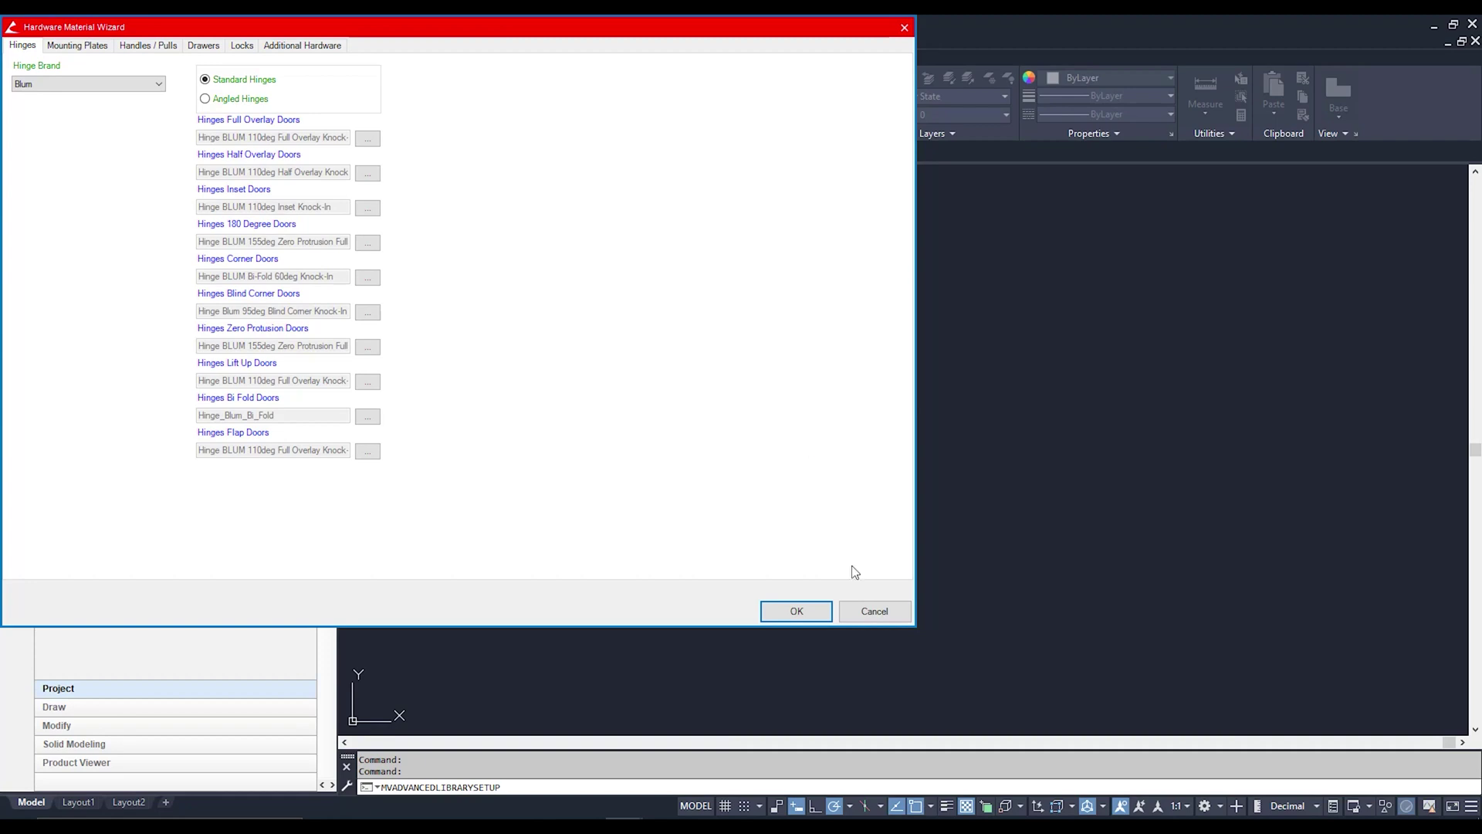
click(865, 612)
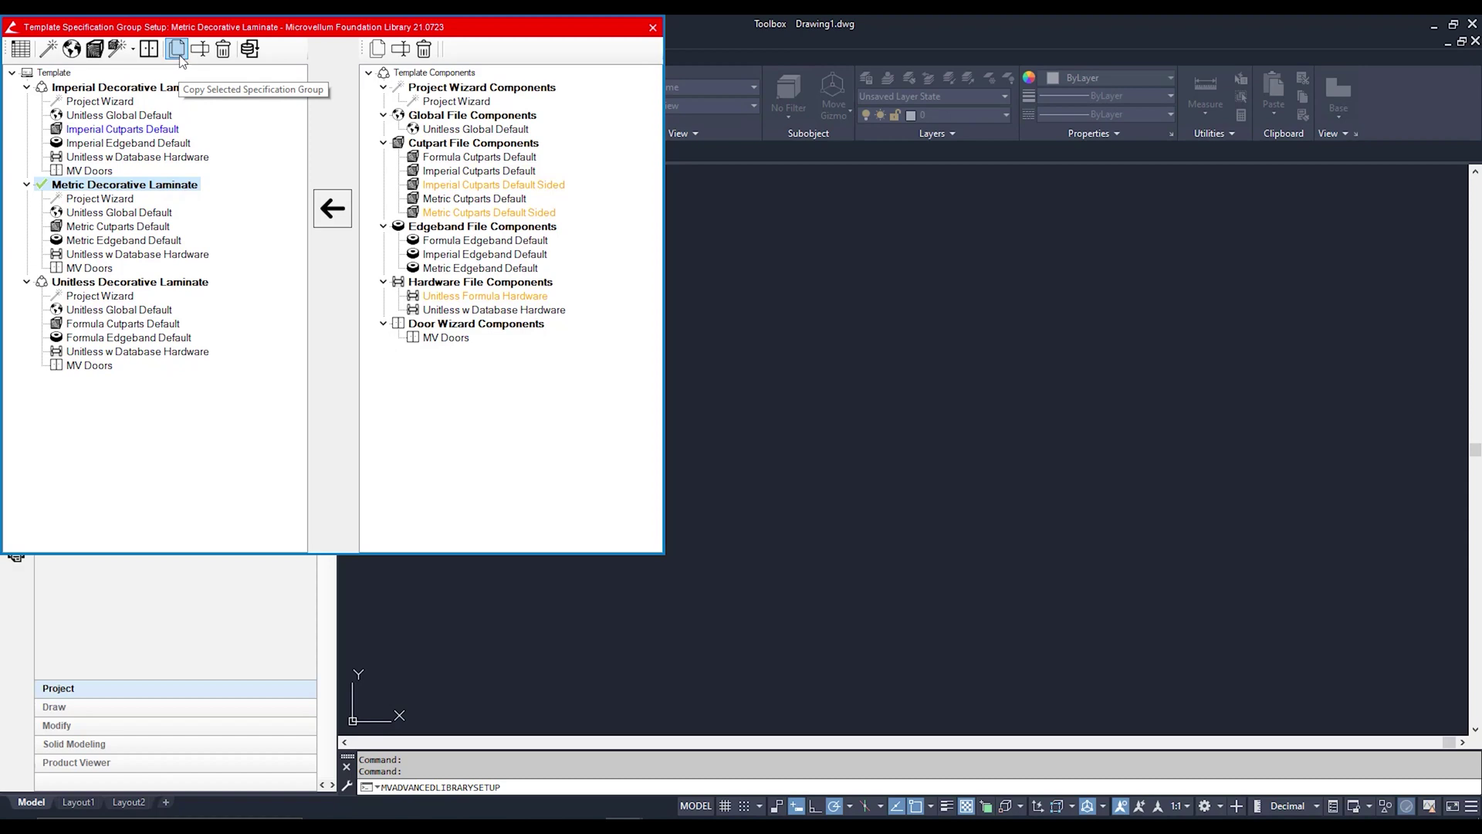
Copy Metric Decorative Laminate as 'Kickstart Template', naming its cut parts and edgeband copies 'Woodgrain'
click(177, 48)
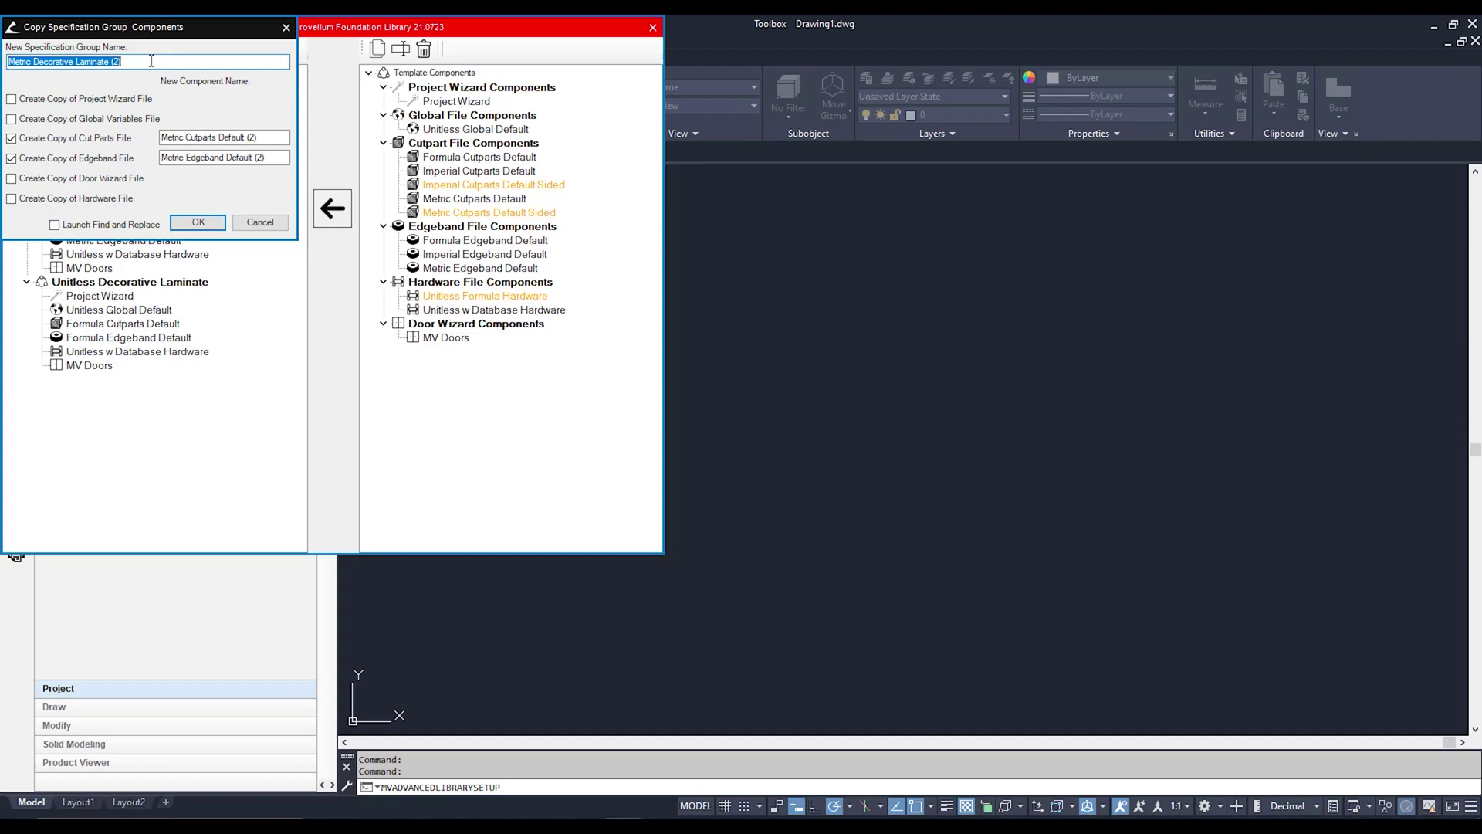
text(Kickstart)
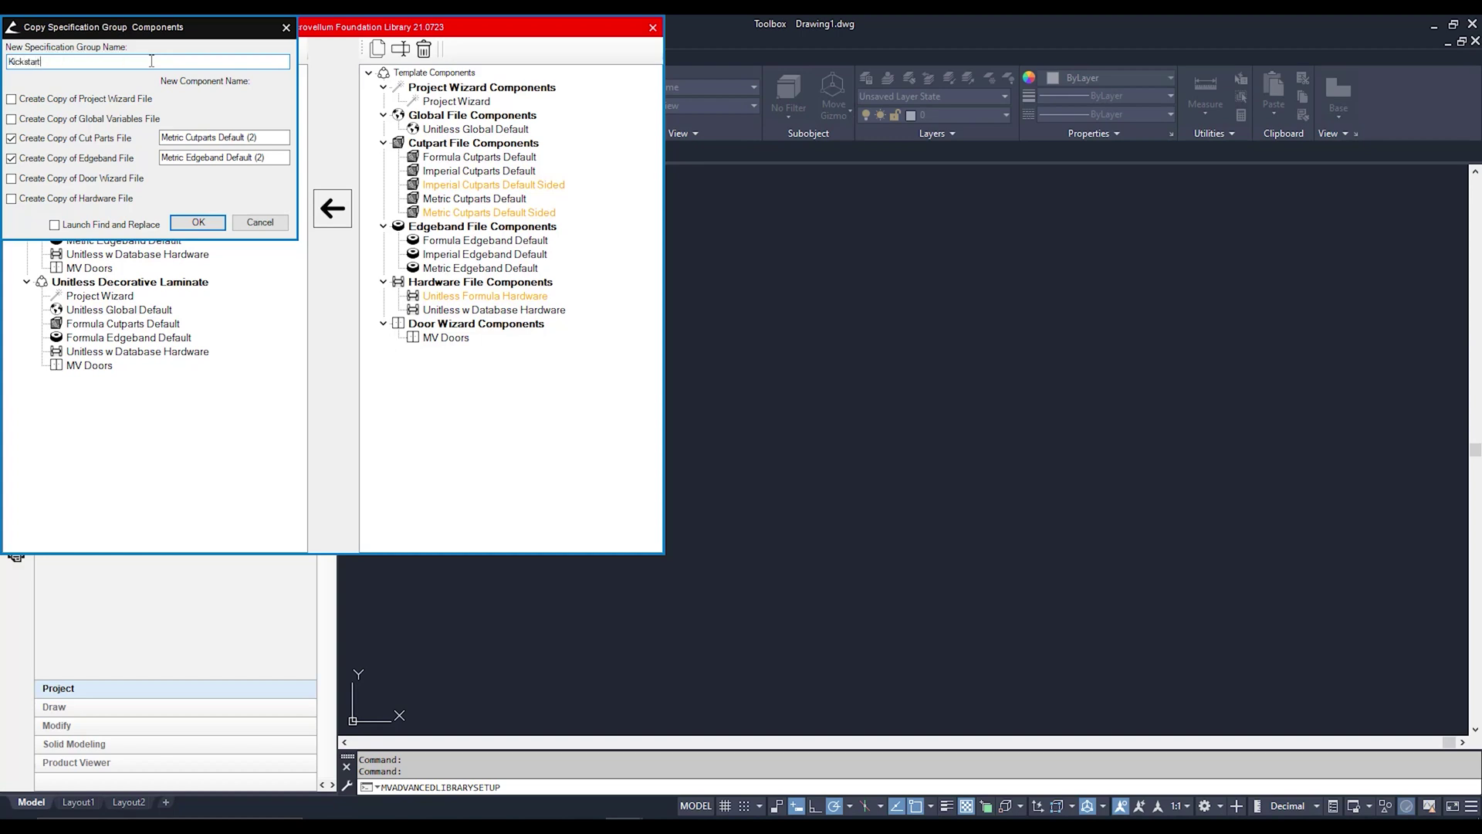
text( Template)
drag(283, 137, 156, 145)
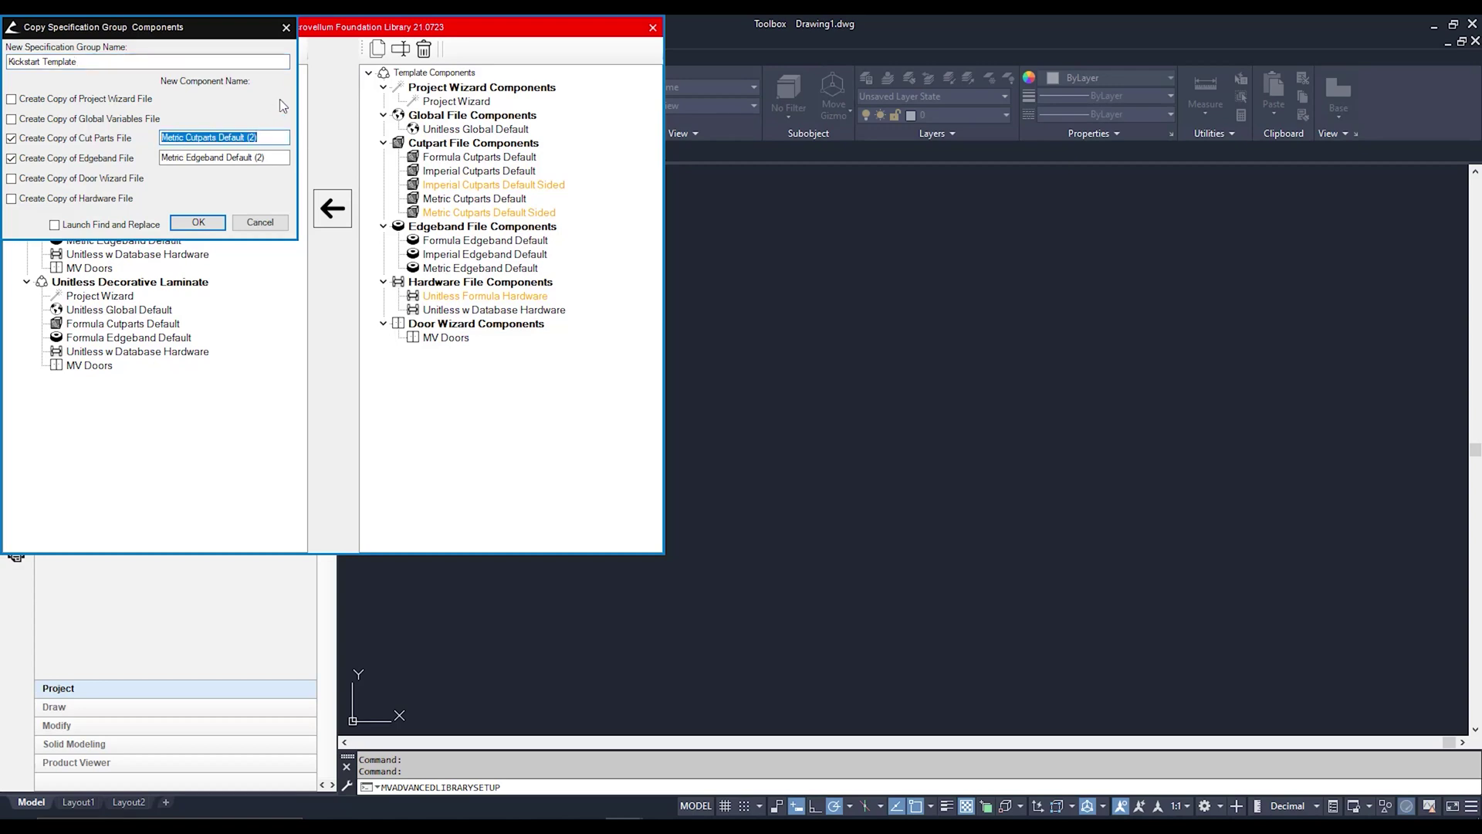
text(Woodgrain)
drag(264, 158, 143, 160)
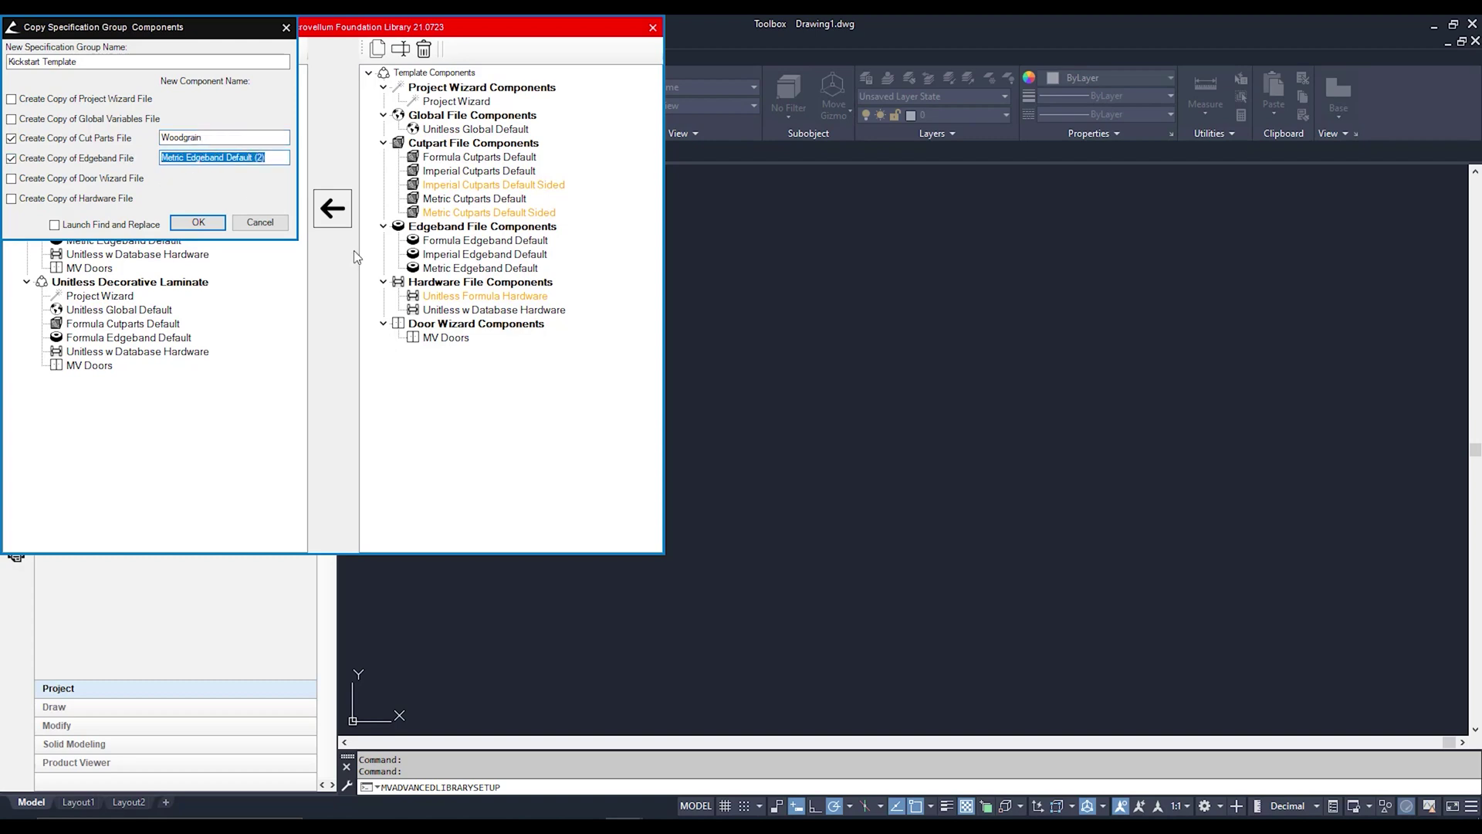
text(Wod)
key(BackSpace)
key(BackSpace)
key(BackSpace)
text(odgrain)
click(186, 225)
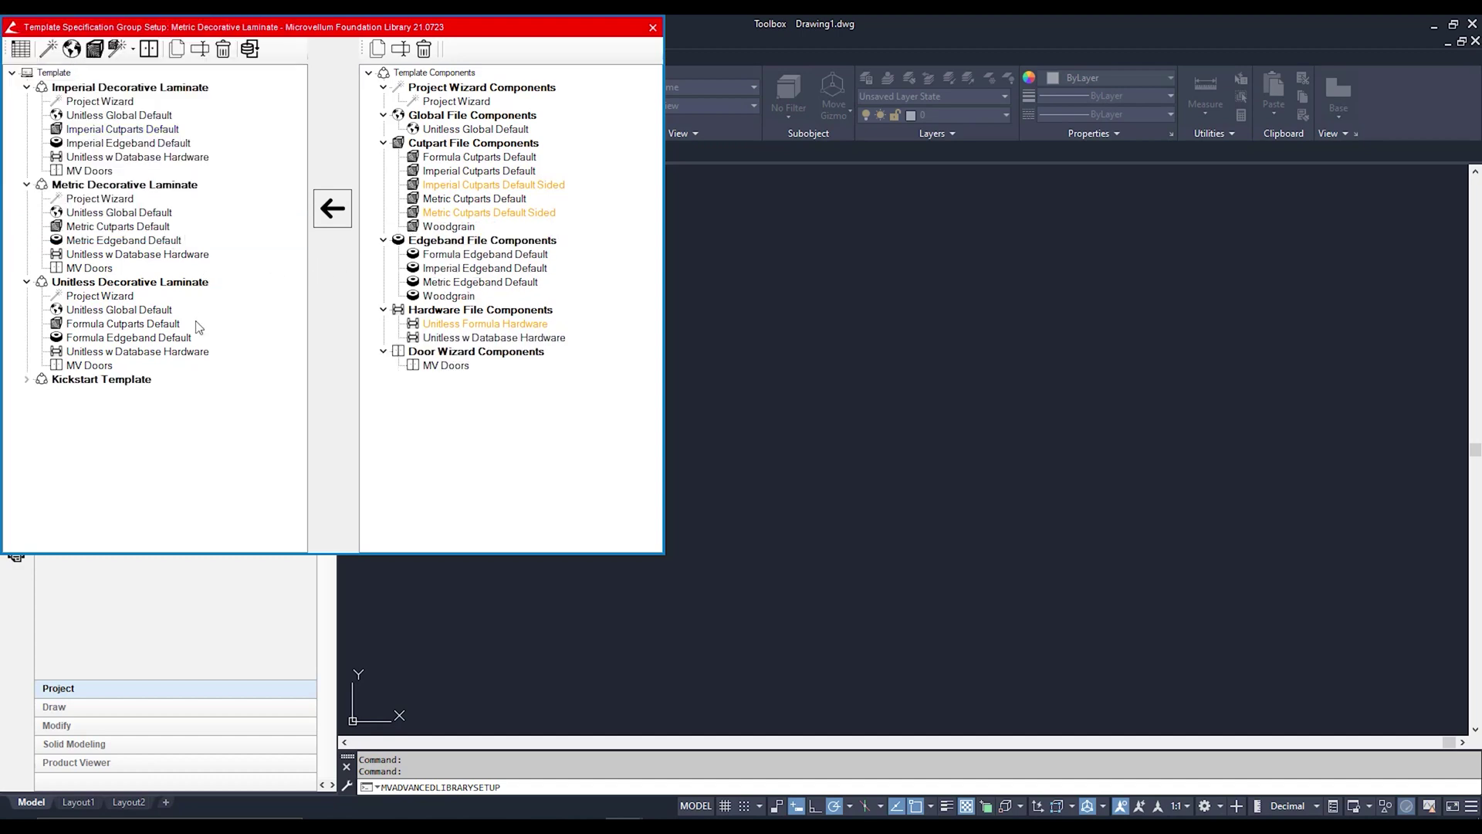
Check Kickstart Template's Woodgrain files, then replace Metric Cutparts Default with Woodgrain in Metric Decorative Laminate
click(27, 380)
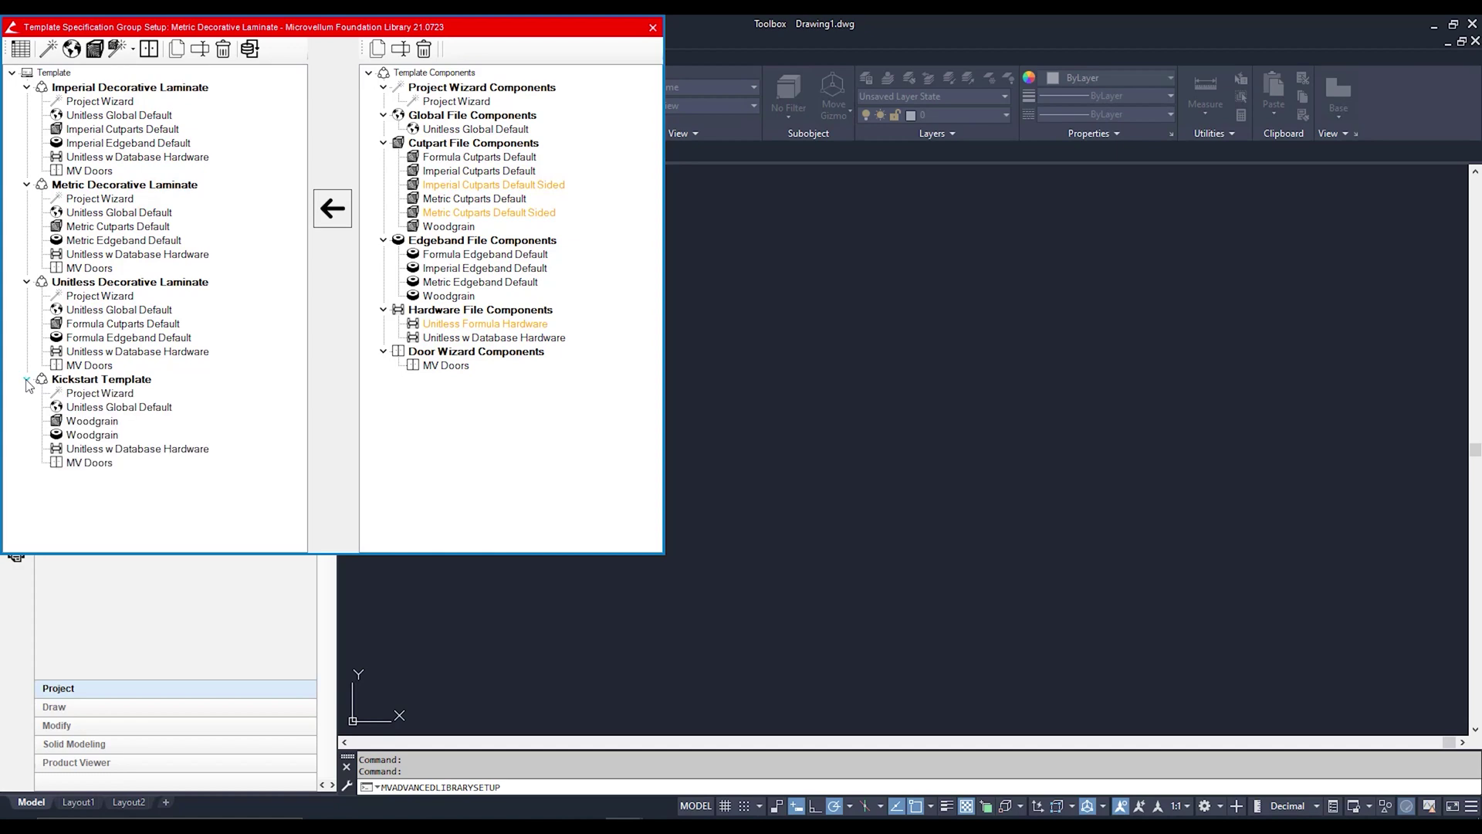
click(110, 421)
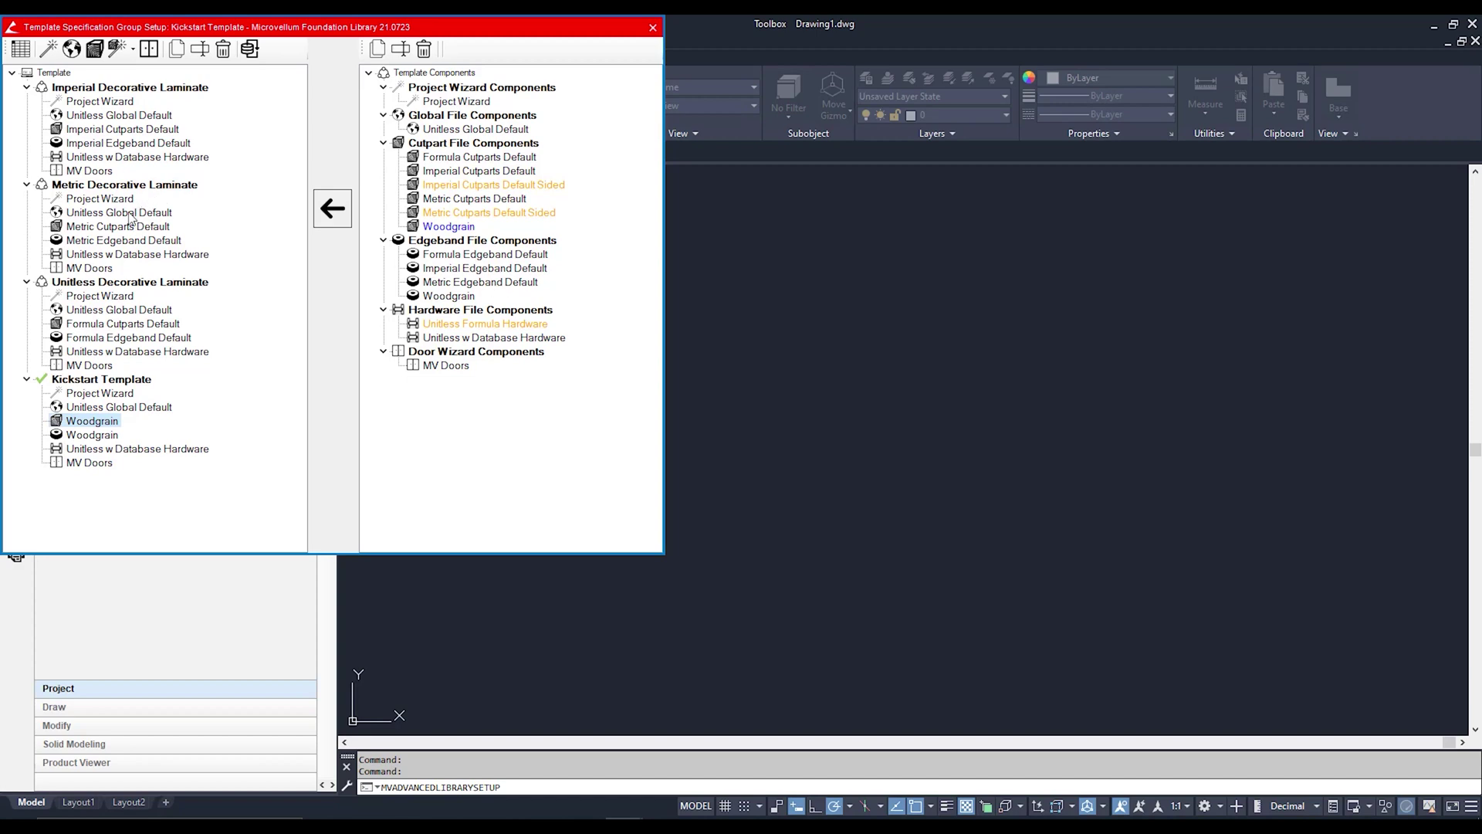
click(126, 188)
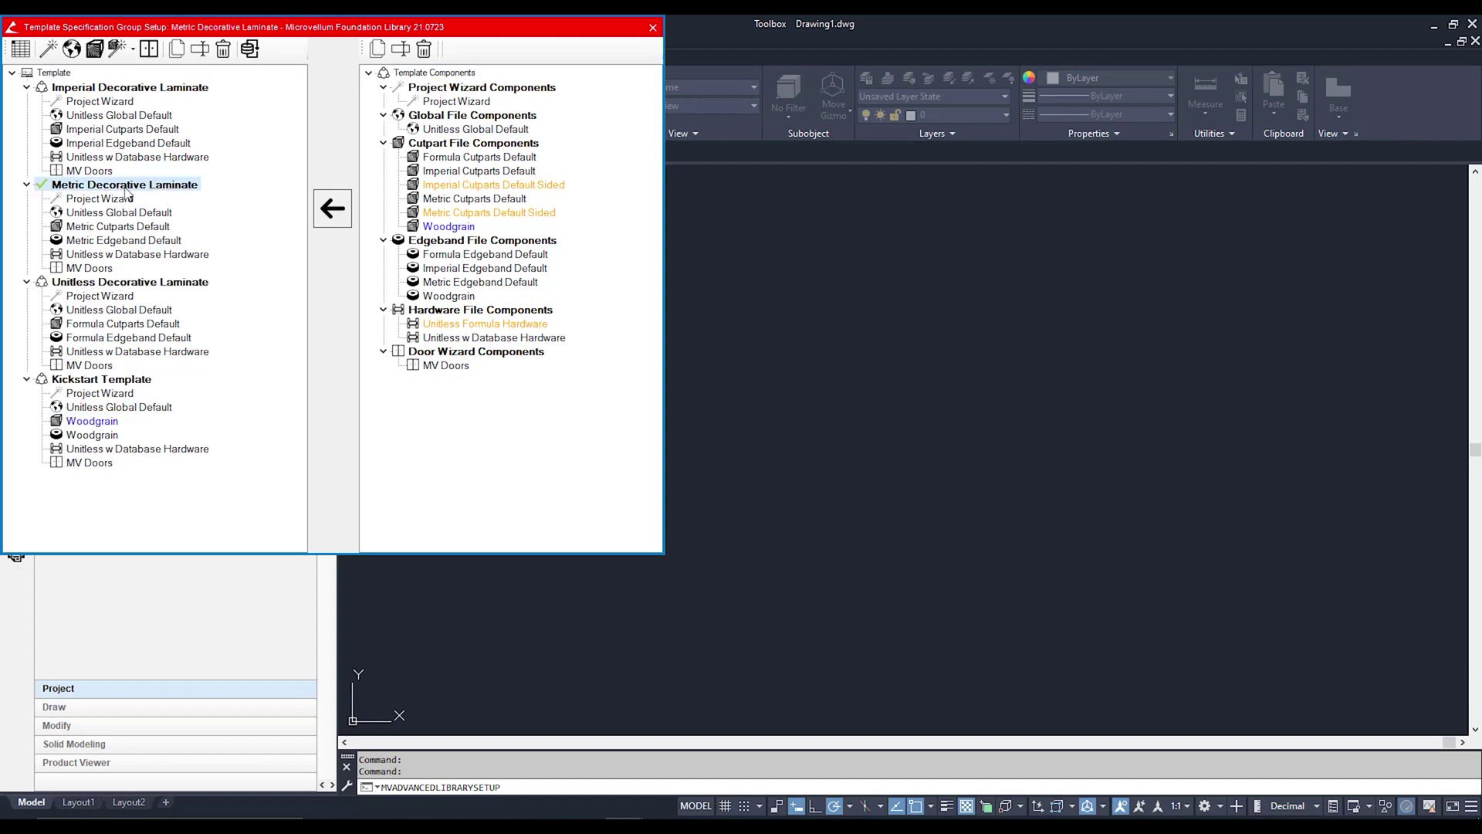
click(139, 229)
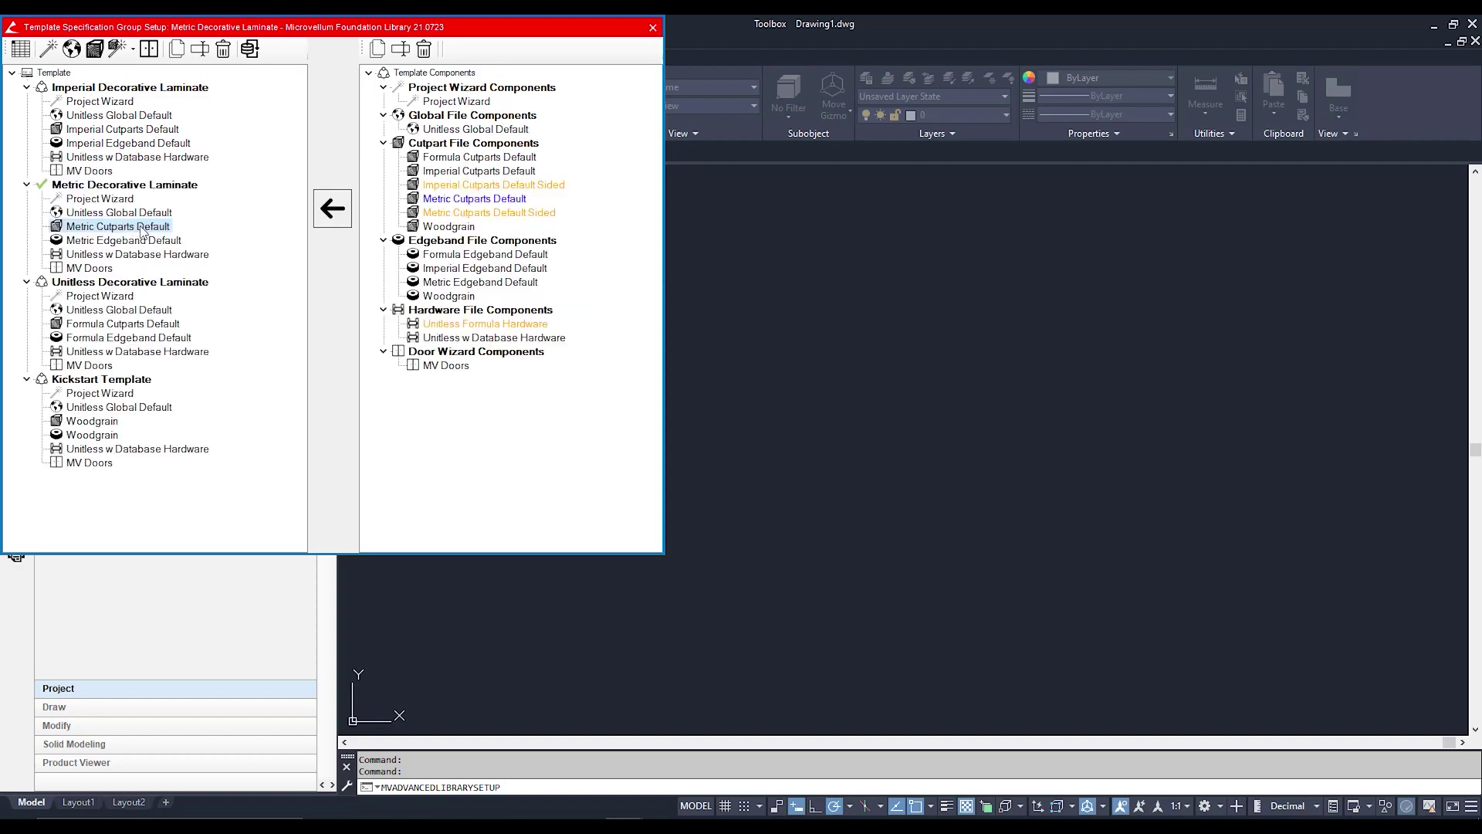
click(467, 229)
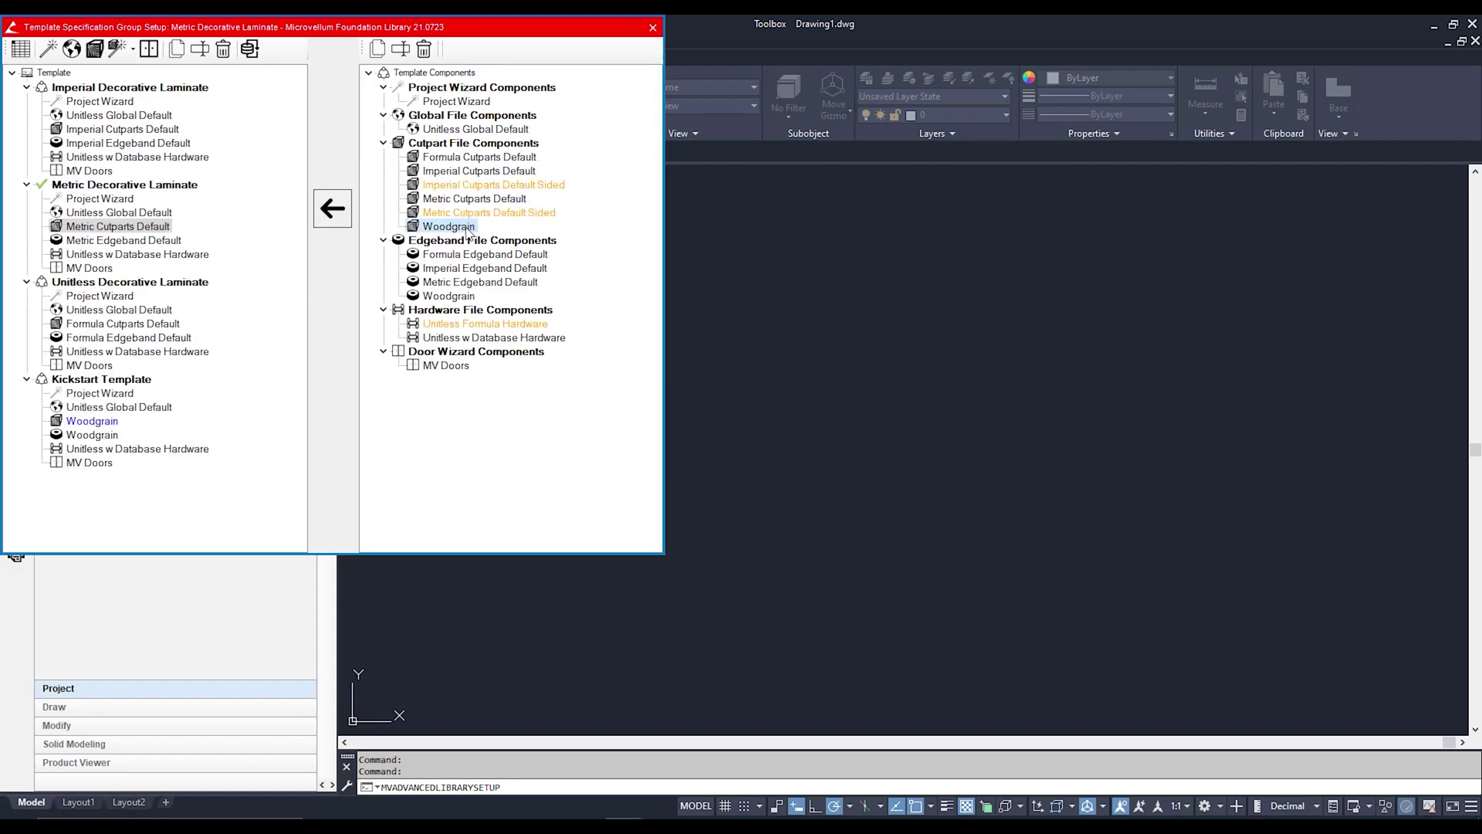
click(330, 215)
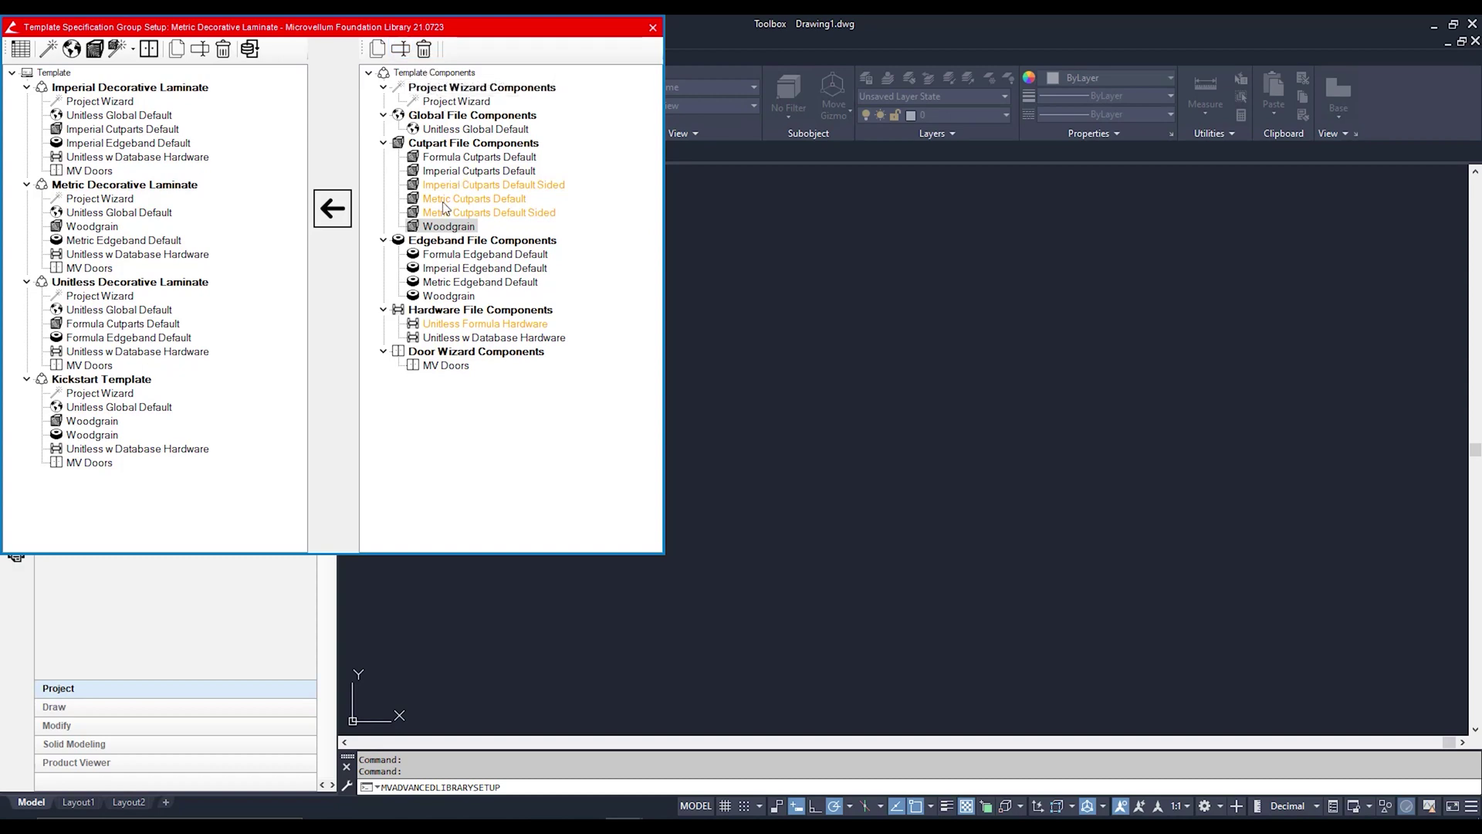
Duplicate the Woodgrain cut parts component as a new component named 'Colour Board'
click(451, 228)
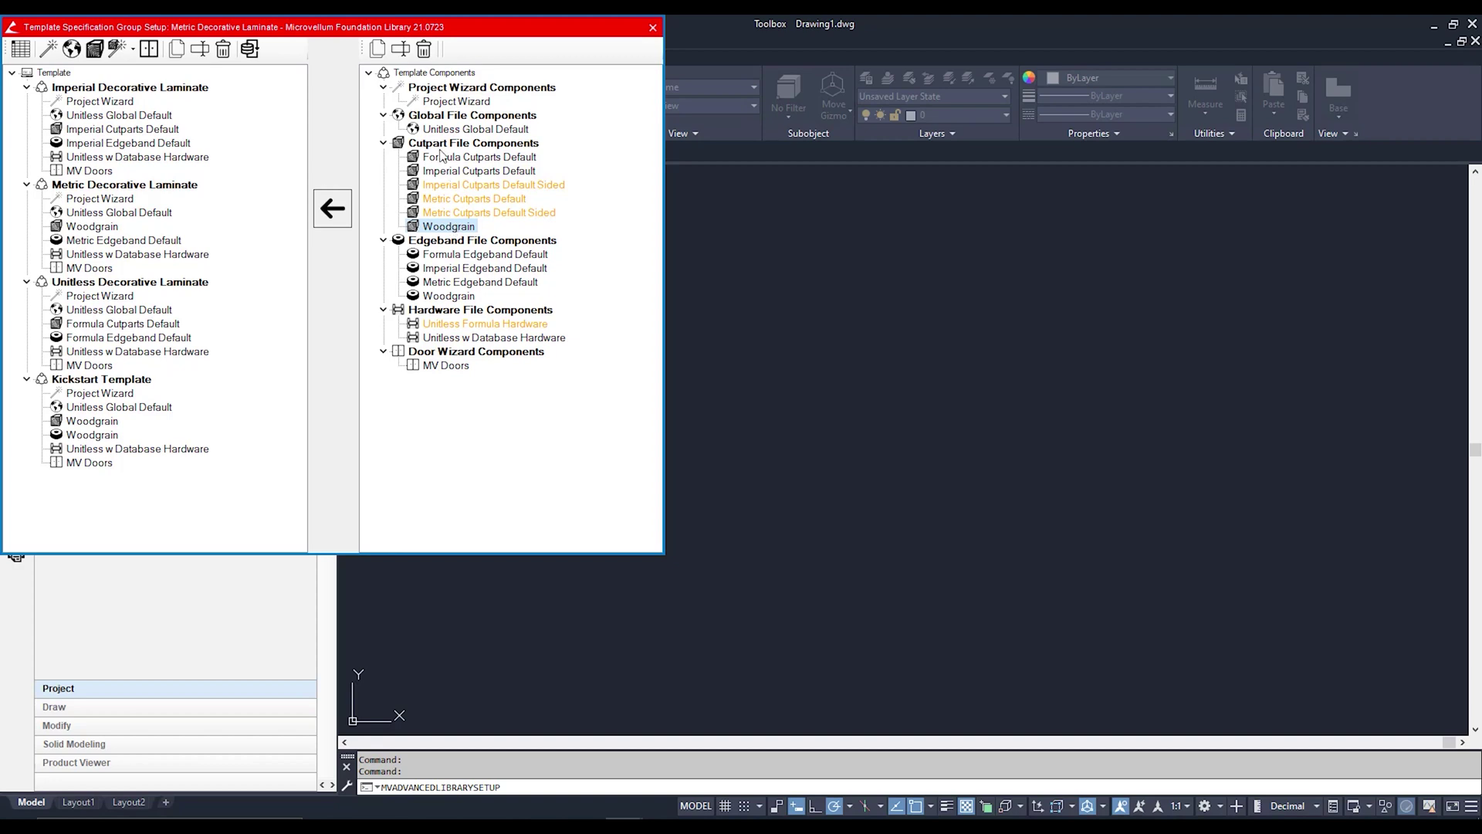
click(377, 49)
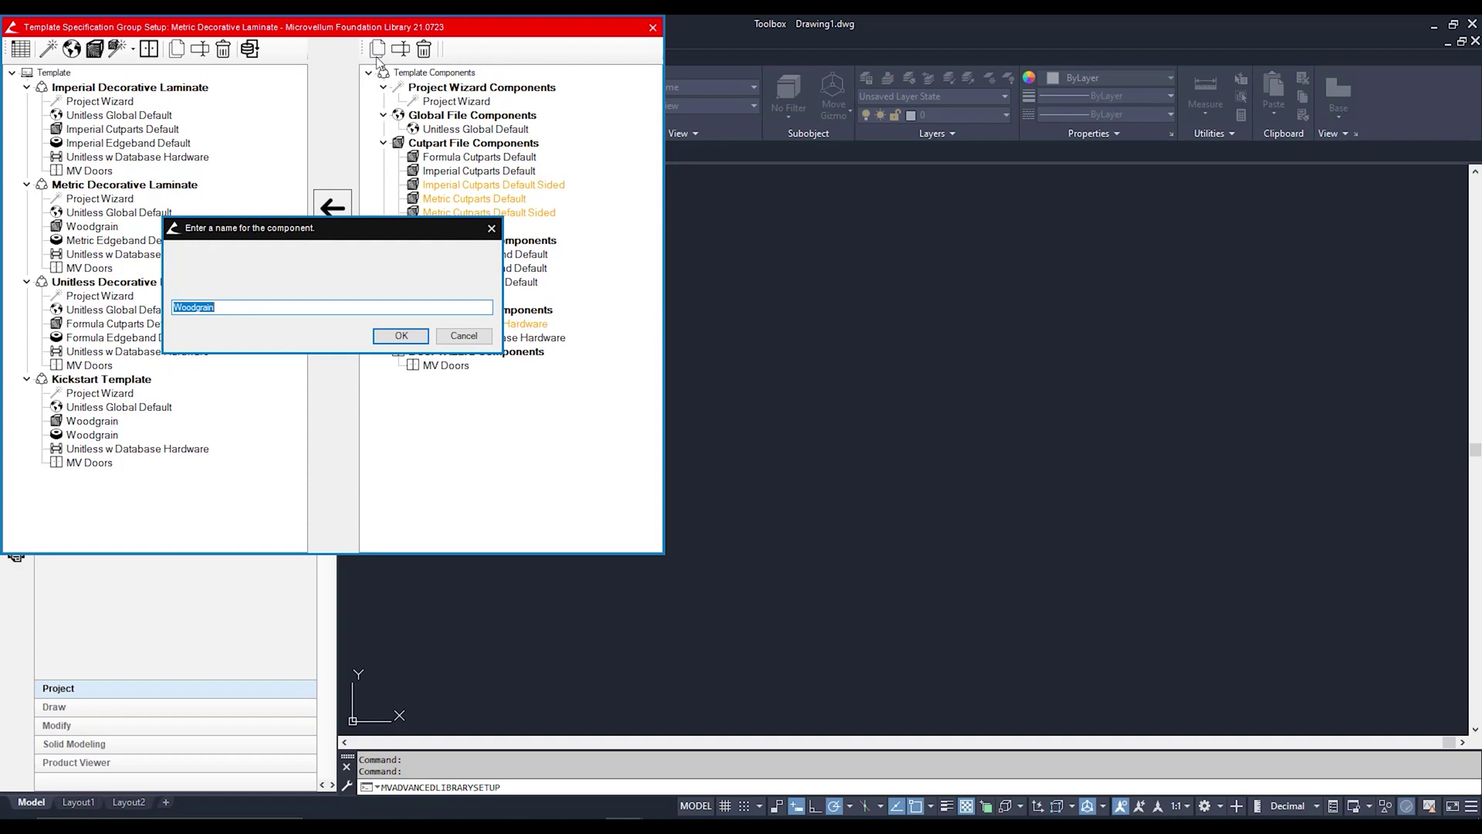
text(Colour Board)
click(398, 335)
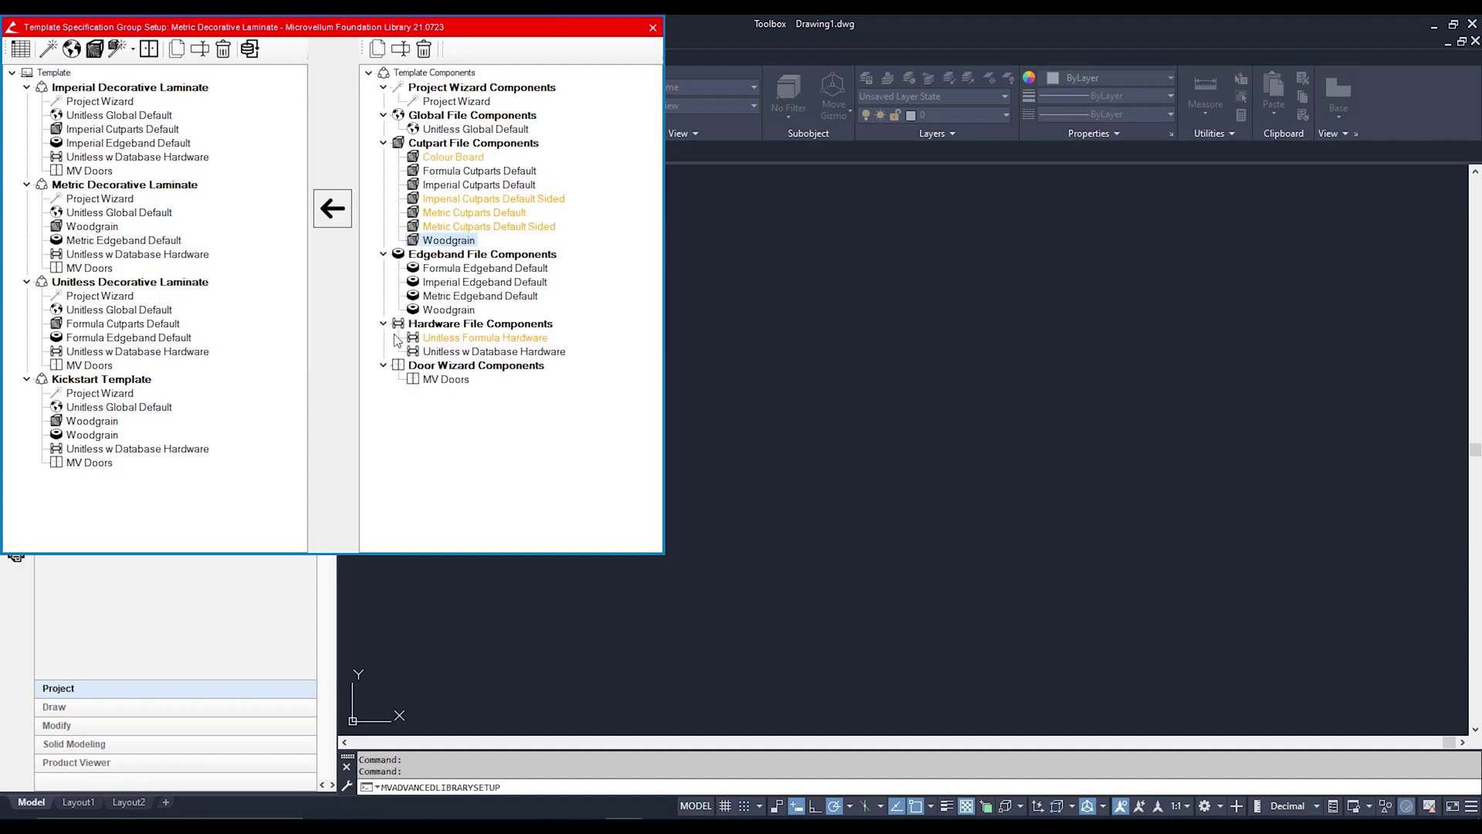
click(480, 159)
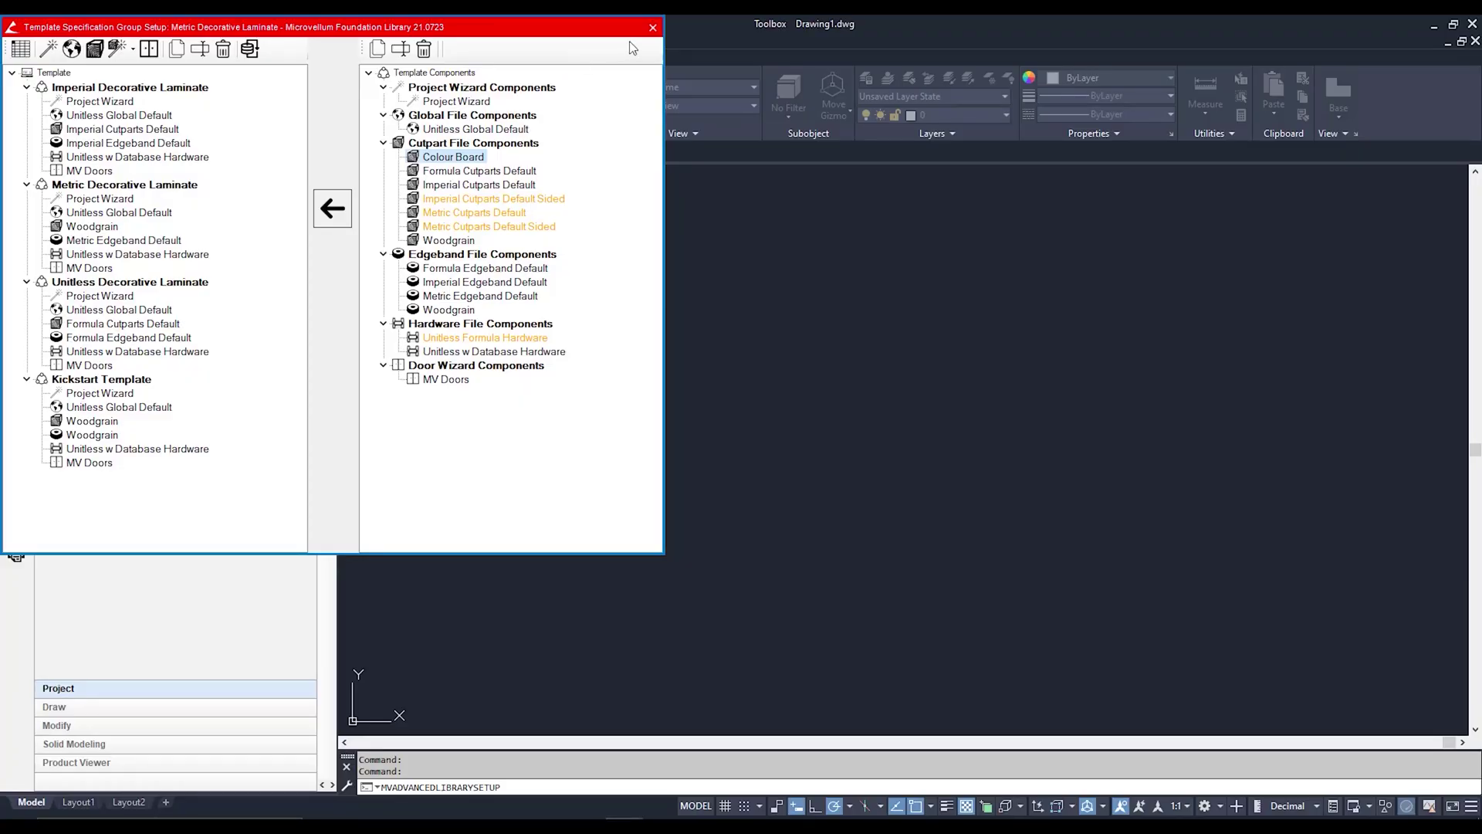
Close the Template Specification Group Setup dialog, keeping Colour Board among the cut parts
click(653, 28)
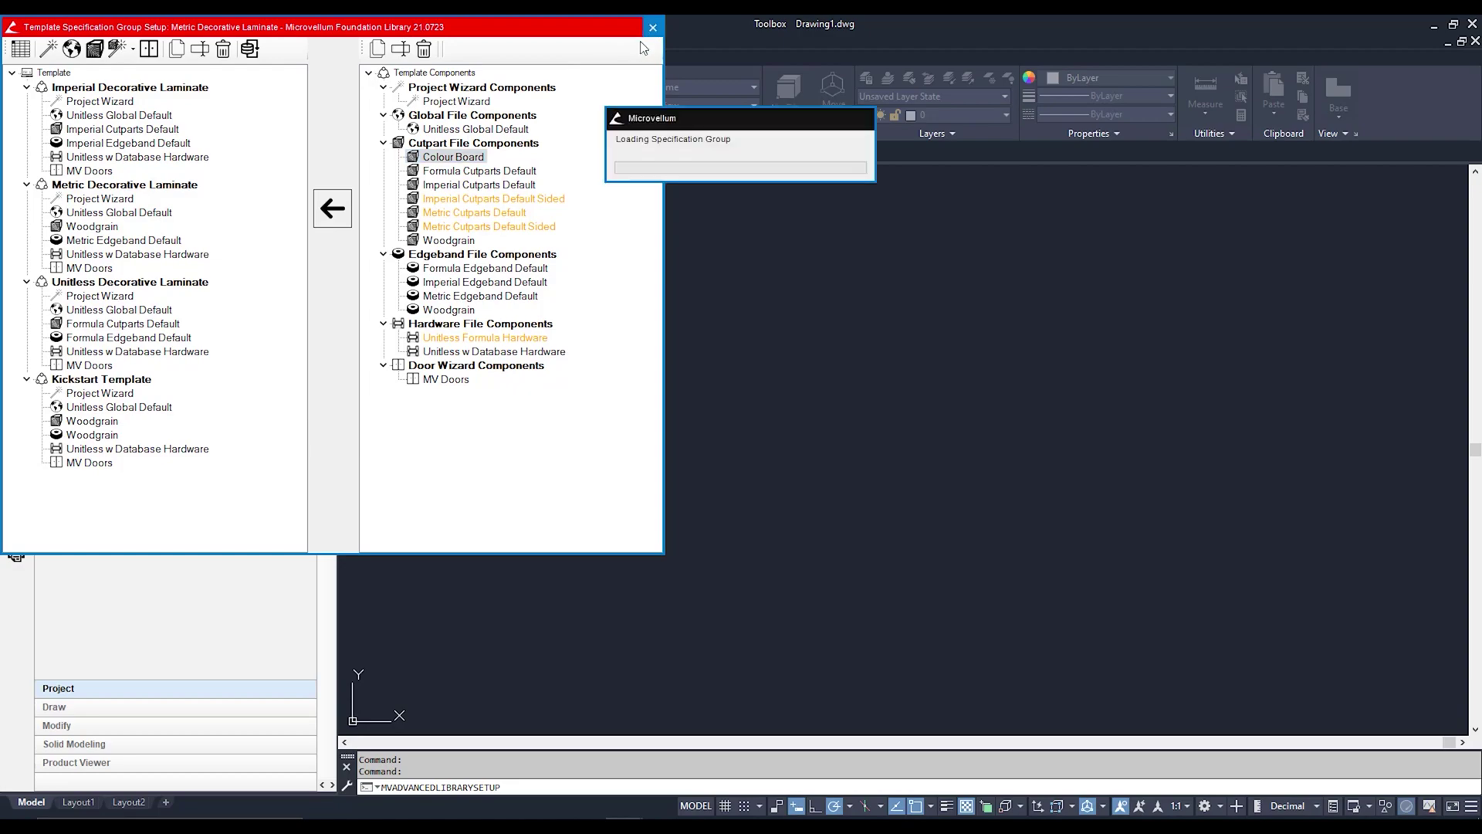